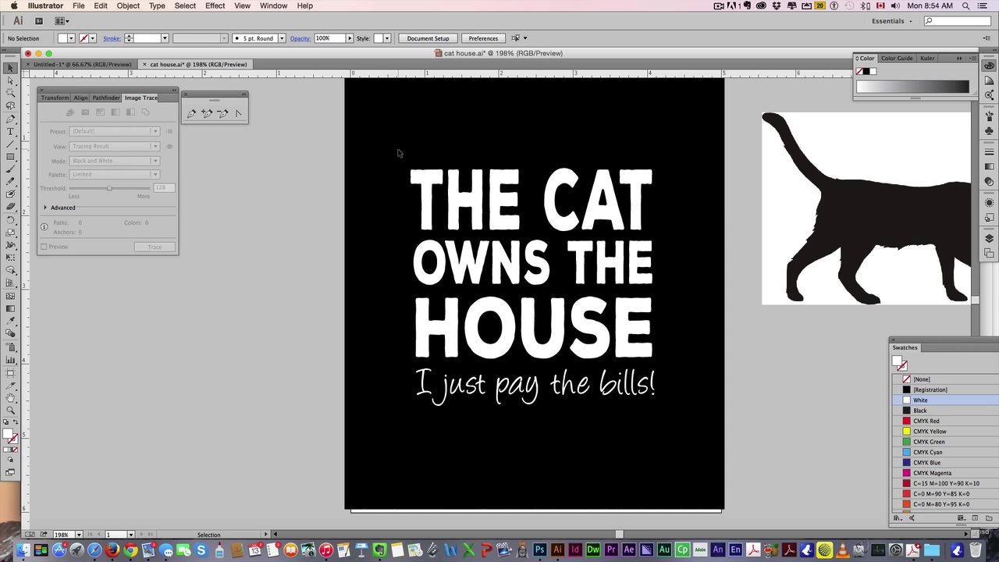
Image-trace the linked cat silhouette picture and expand the tracing into editable paths.
scroll(395, 154, right, 10)
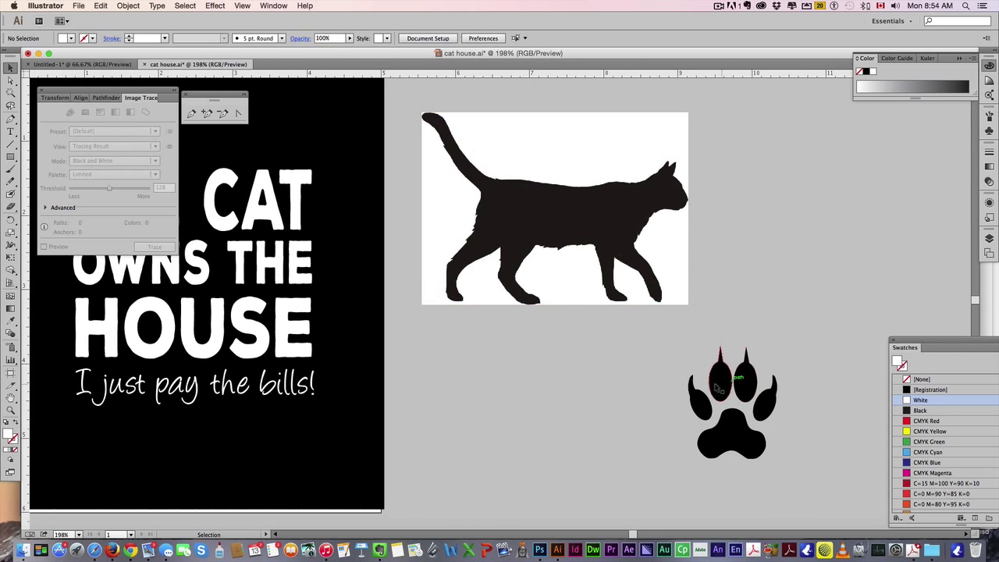
scroll(405, 302, left, 3)
scroll(498, 285, right, 1)
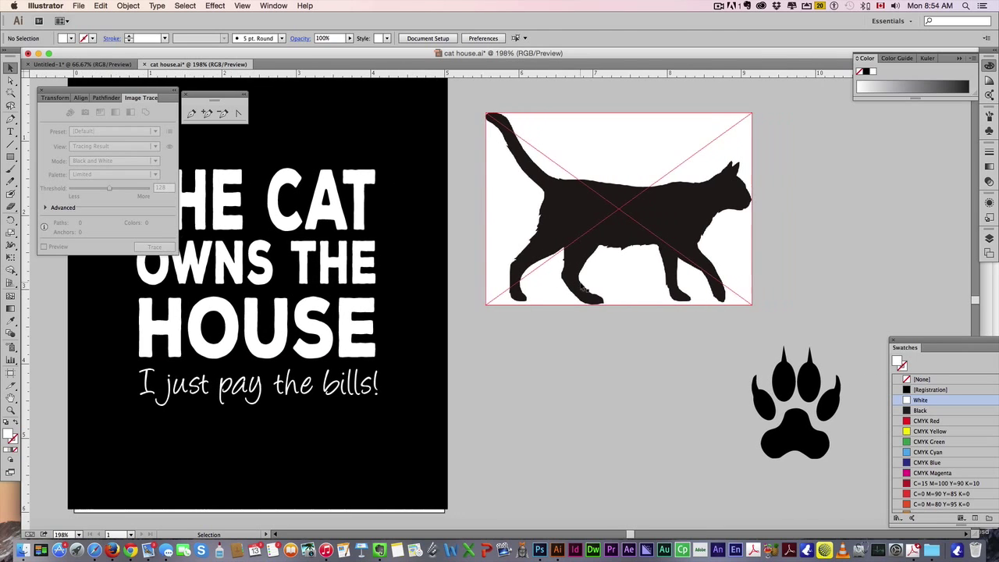
click(643, 207)
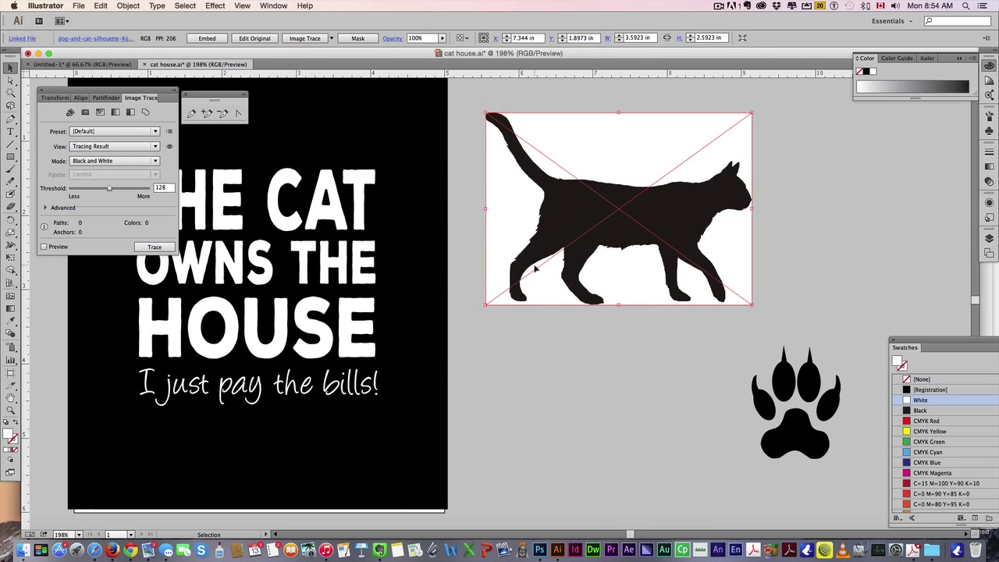
scroll(535, 269, up, 1)
scroll(421, 188, left, 1)
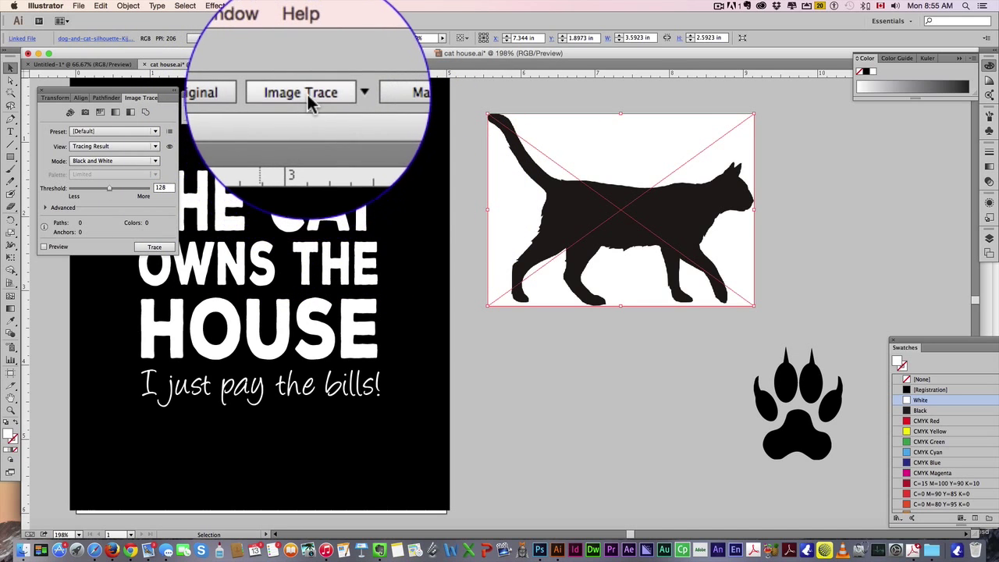
click(302, 38)
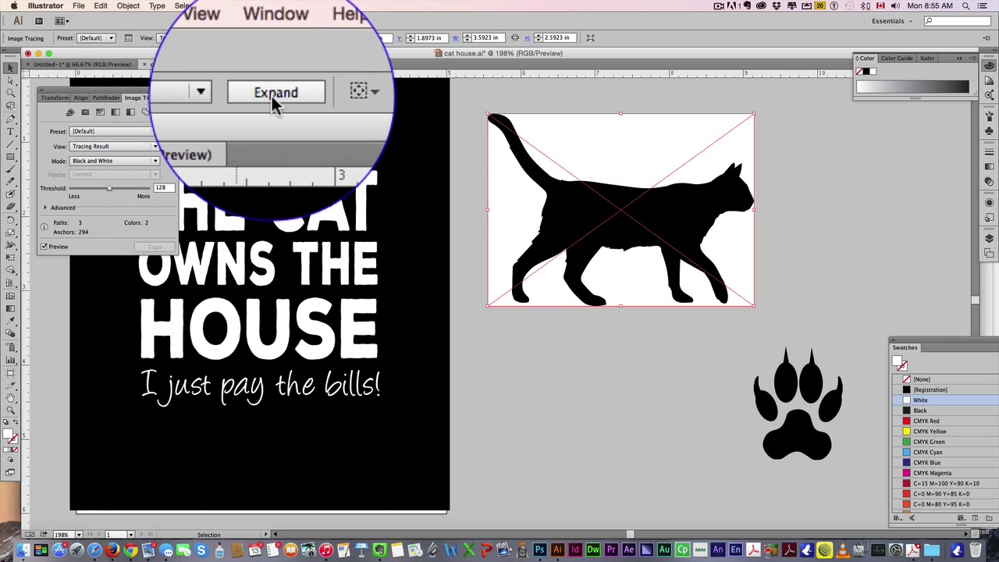
click(274, 37)
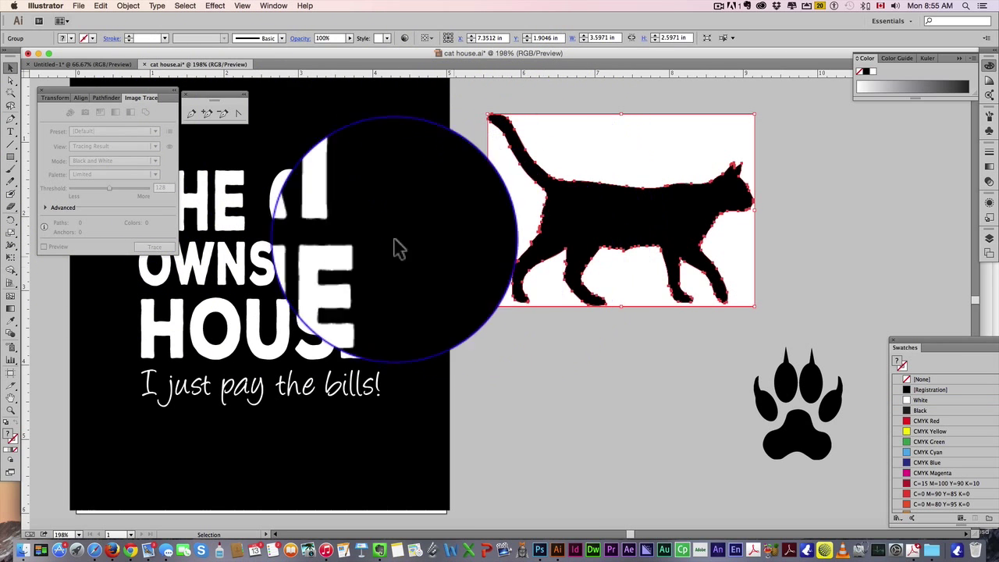
Delete the white background shape from the traced cat artwork.
click(11, 81)
click(566, 93)
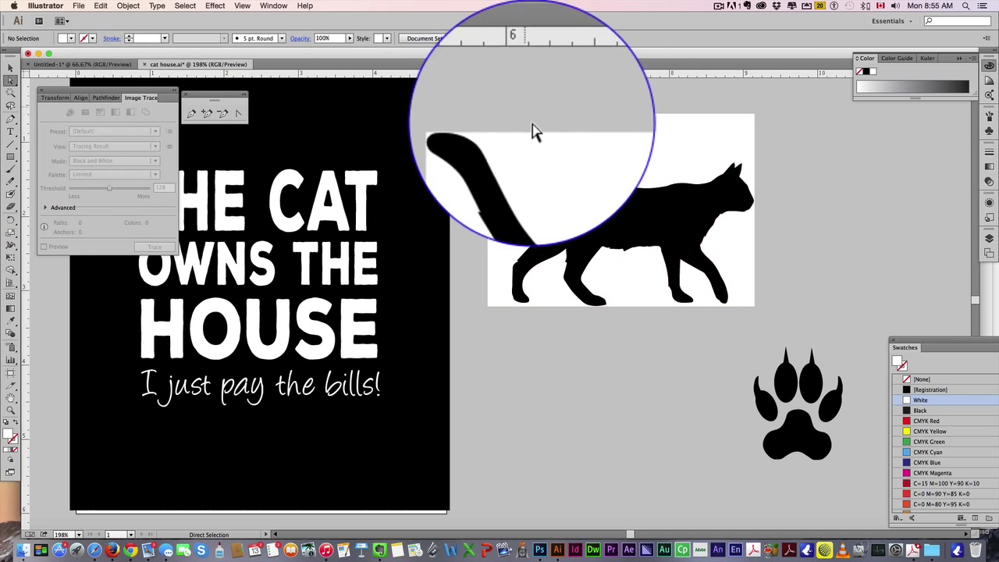
click(558, 134)
key(Delete)
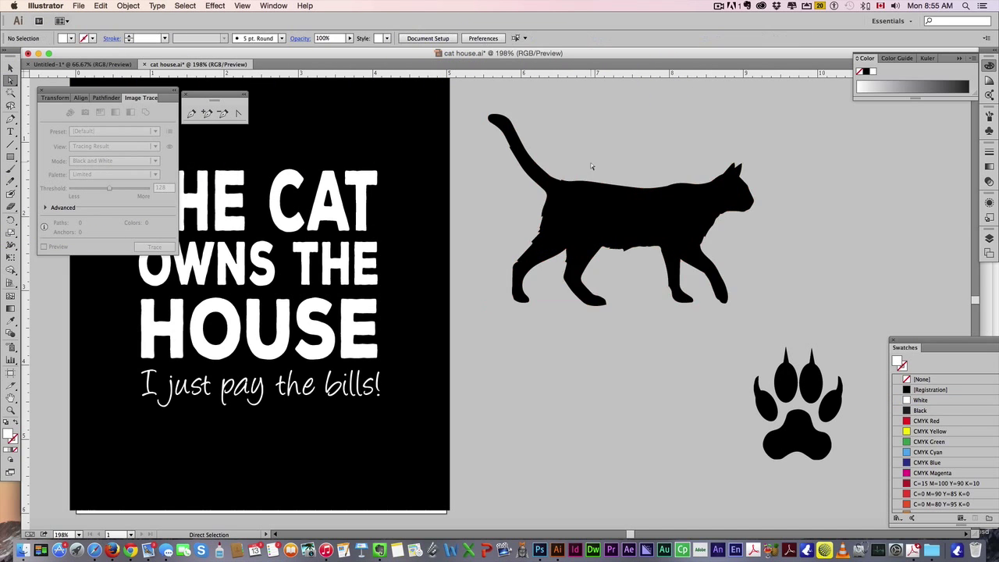
Fill the cat silhouette with White and scale it down to about 1.66 in wide by 1.12 in high.
click(650, 207)
click(922, 400)
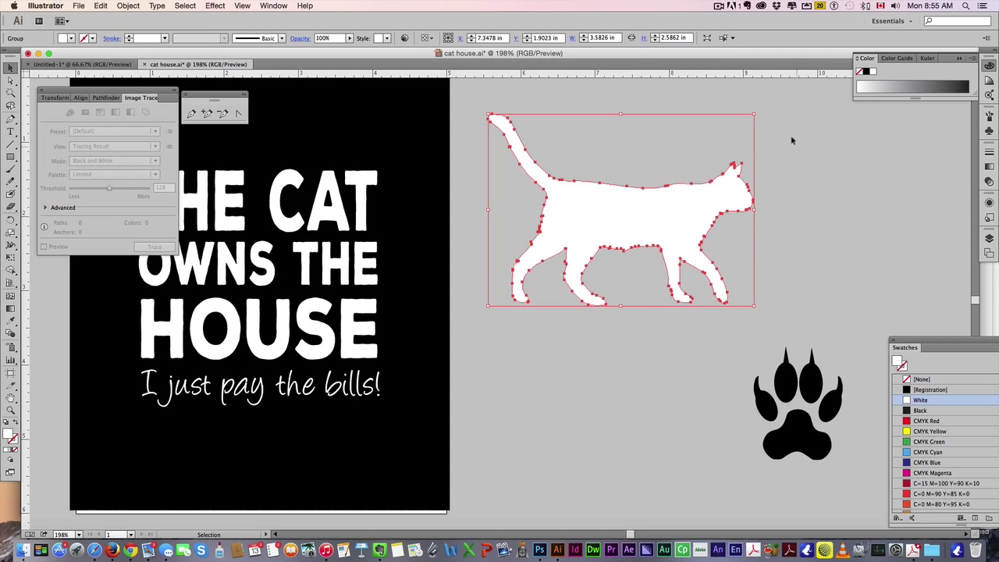
drag(754, 117, 683, 165)
scroll(483, 178, left, 5)
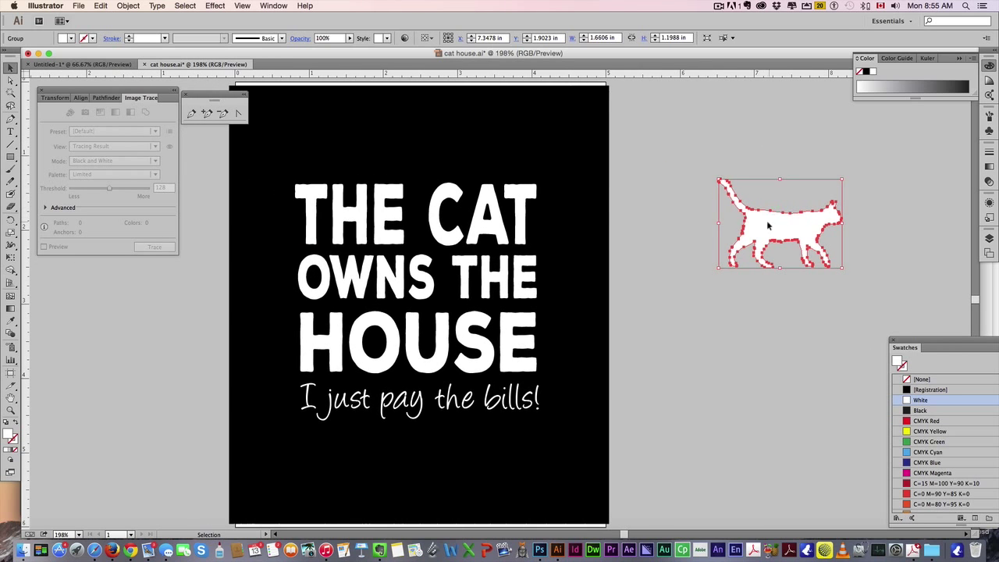
Move the white cat onto the black background, standing just above the "THE CAT" line.
drag(766, 220, 404, 137)
click(300, 151)
scroll(301, 148, left, 2)
scroll(300, 148, up, 1)
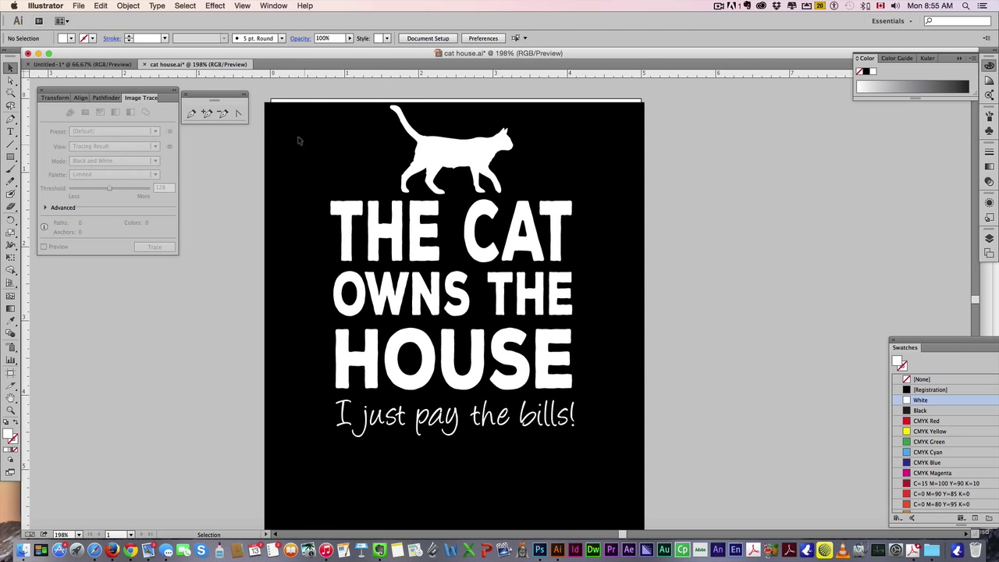
Move the cat and all text lines together downward on the black background, leaving a margin above the cat.
drag(541, 399, 576, 443)
drag(468, 165, 460, 227)
drag(300, 225, 308, 172)
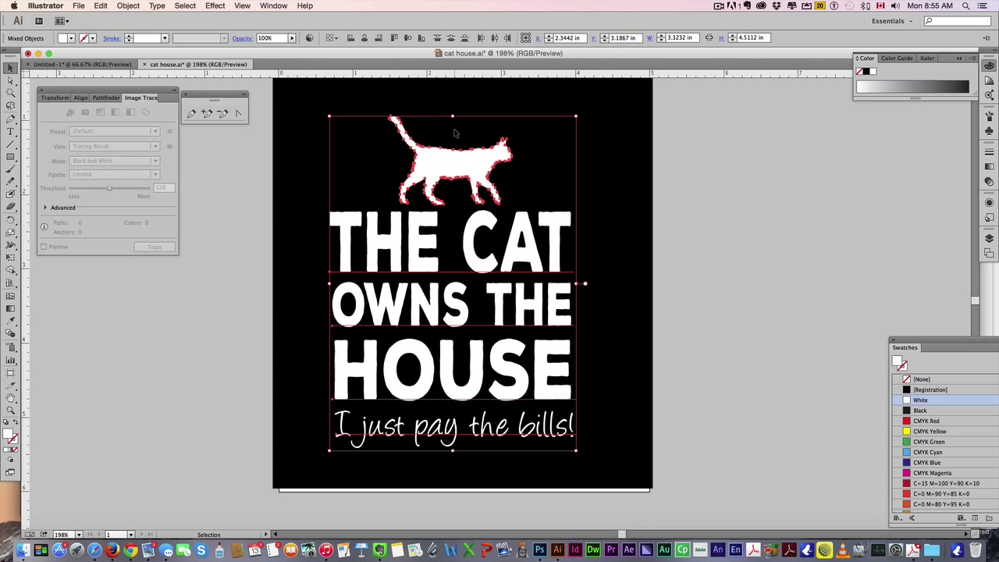
click(548, 159)
drag(609, 186, 609, 157)
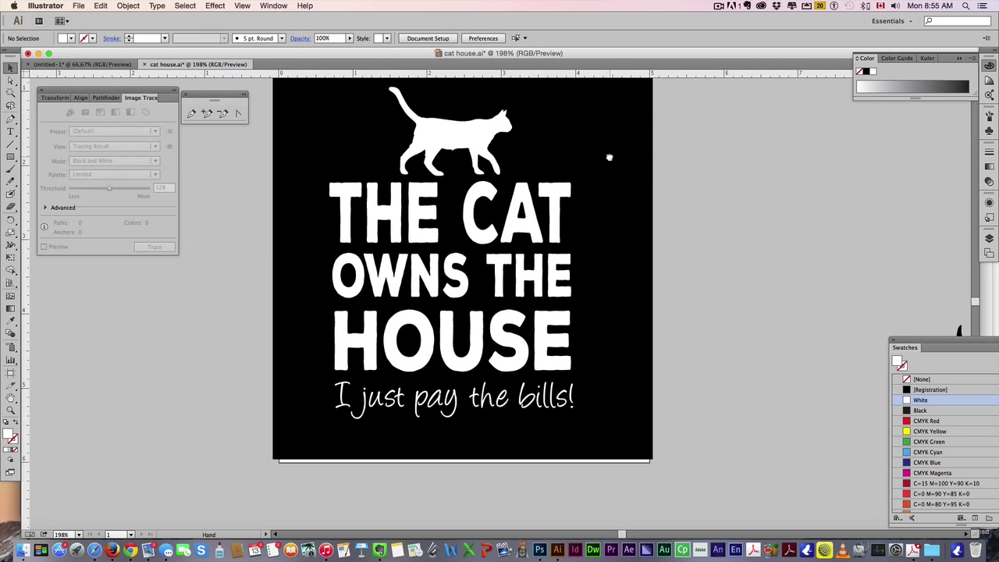
Move the paw print closer to the black artboard and place a duplicate of it just below.
scroll(436, 341, right, 5)
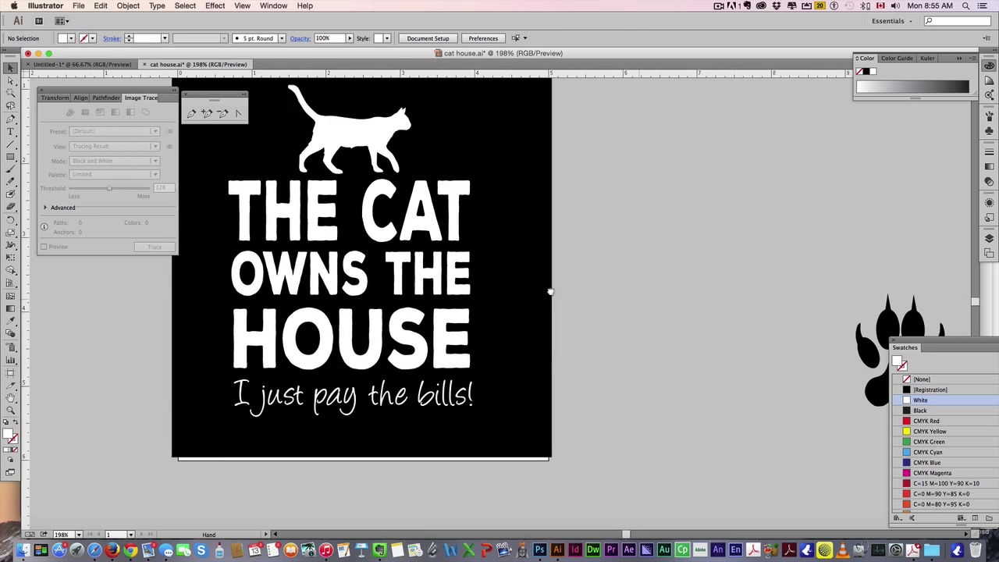
drag(749, 376, 463, 341)
drag(344, 302, 485, 317)
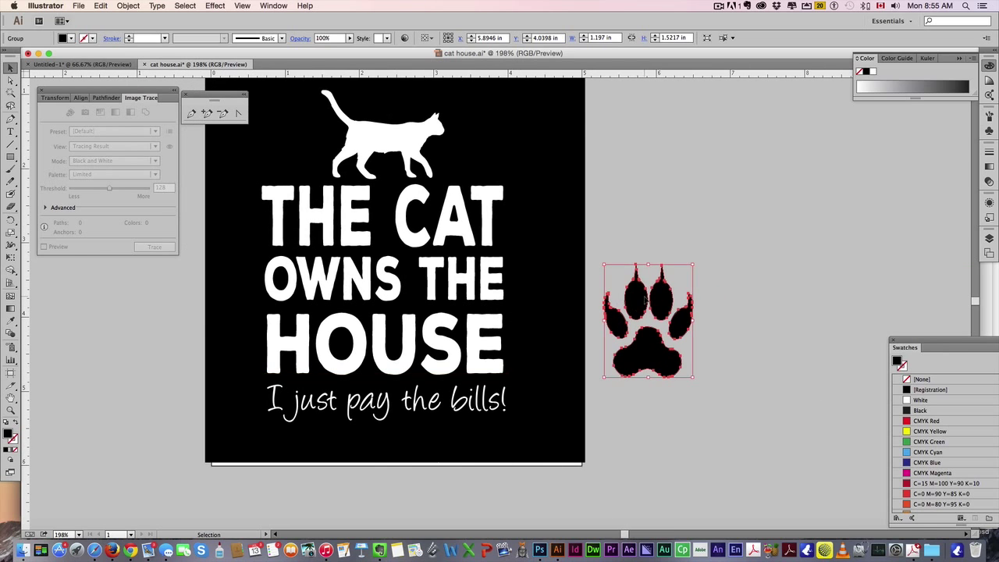
drag(644, 300, 689, 215)
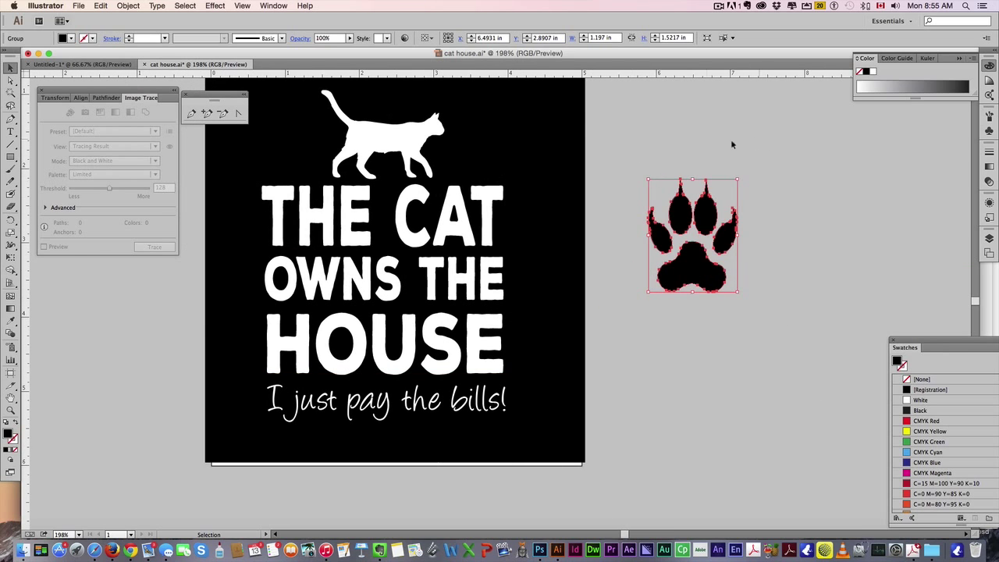
click(758, 170)
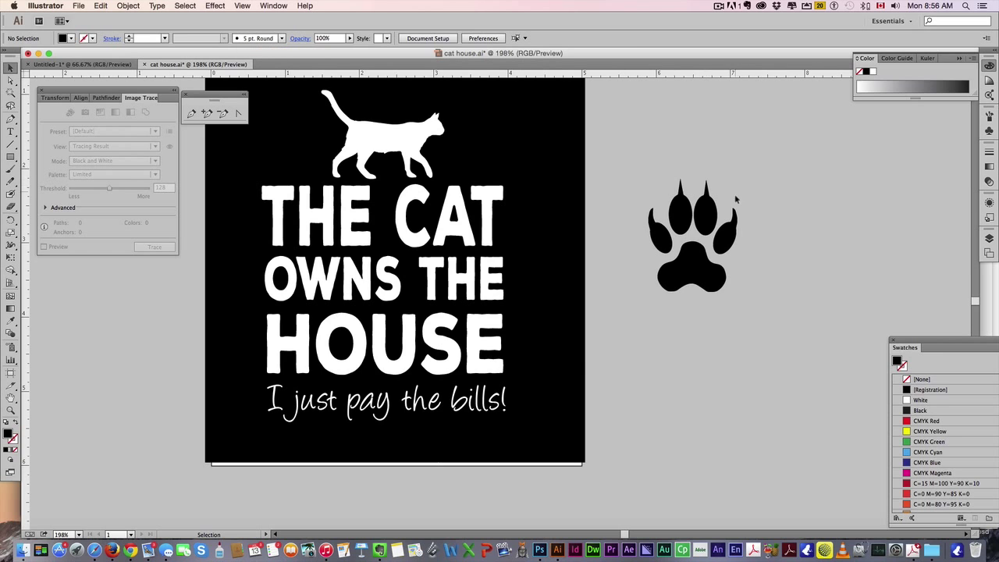
drag(694, 257, 661, 428)
click(323, 383)
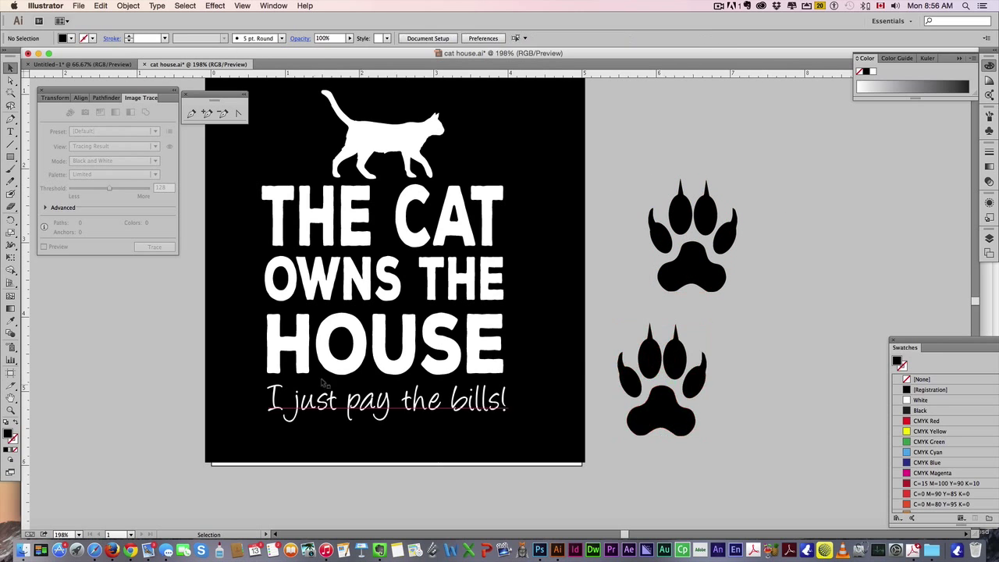
Convert the "HOUSE" text to outlines.
drag(345, 346, 457, 349)
click(445, 369)
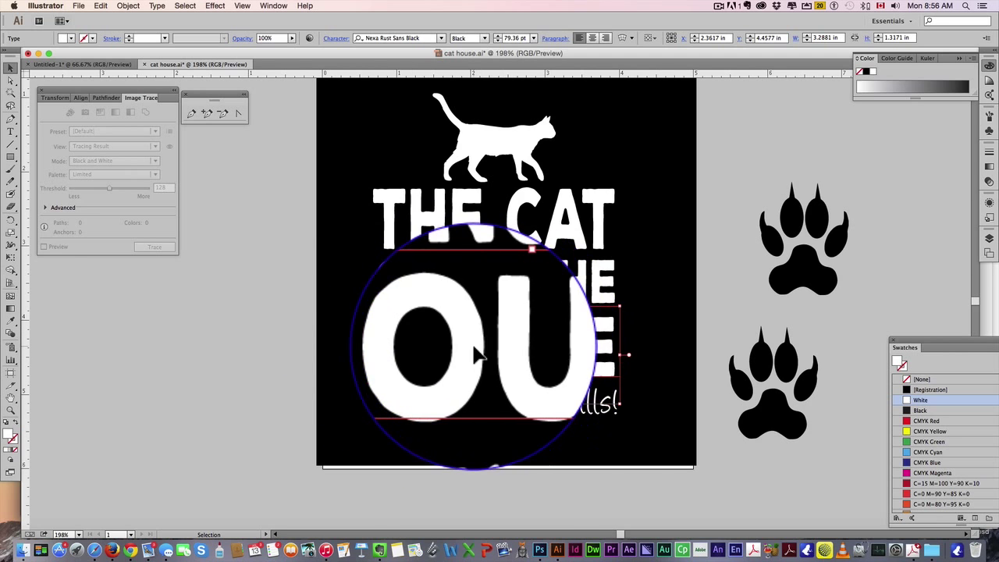
right_click(501, 351)
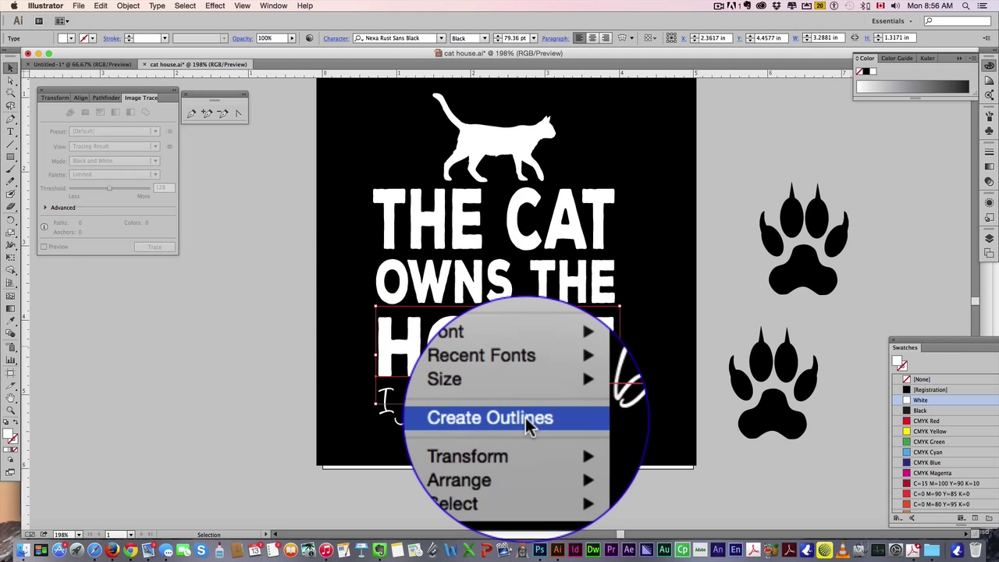
click(527, 418)
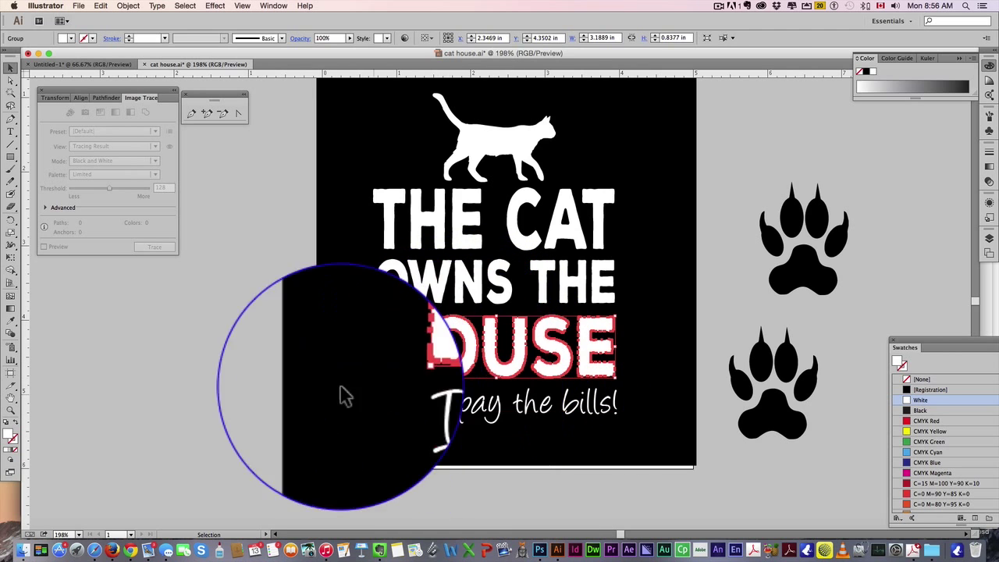
Ungroup the outlined "HOUSE" so that each letter can be selected separately.
click(315, 375)
click(433, 358)
right_click(445, 331)
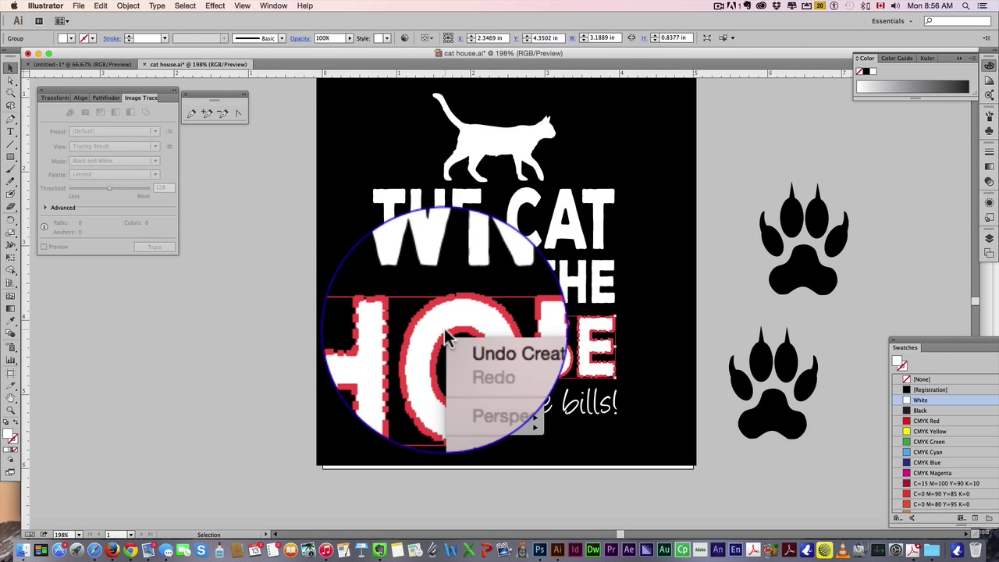
click(467, 394)
click(232, 393)
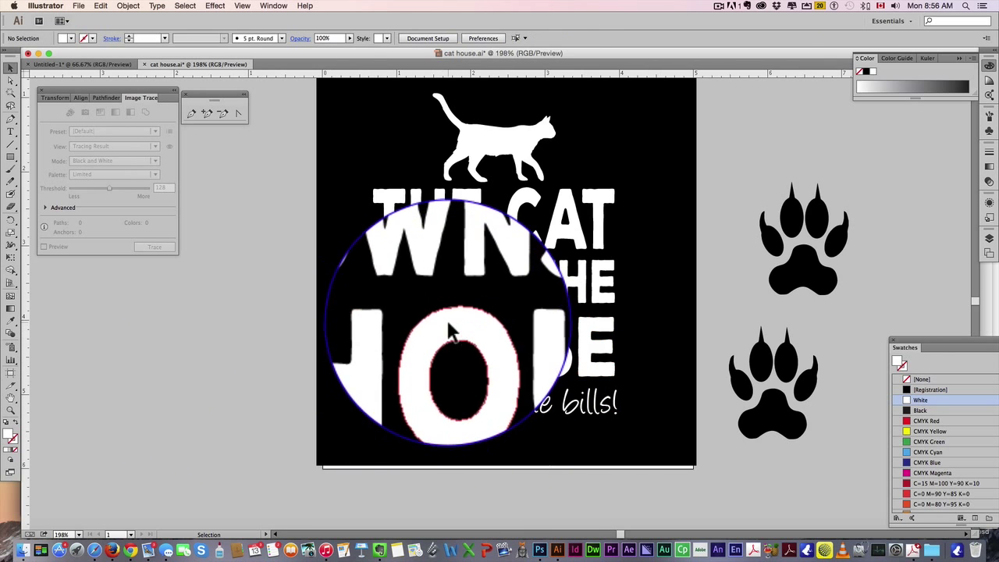
click(448, 323)
click(167, 370)
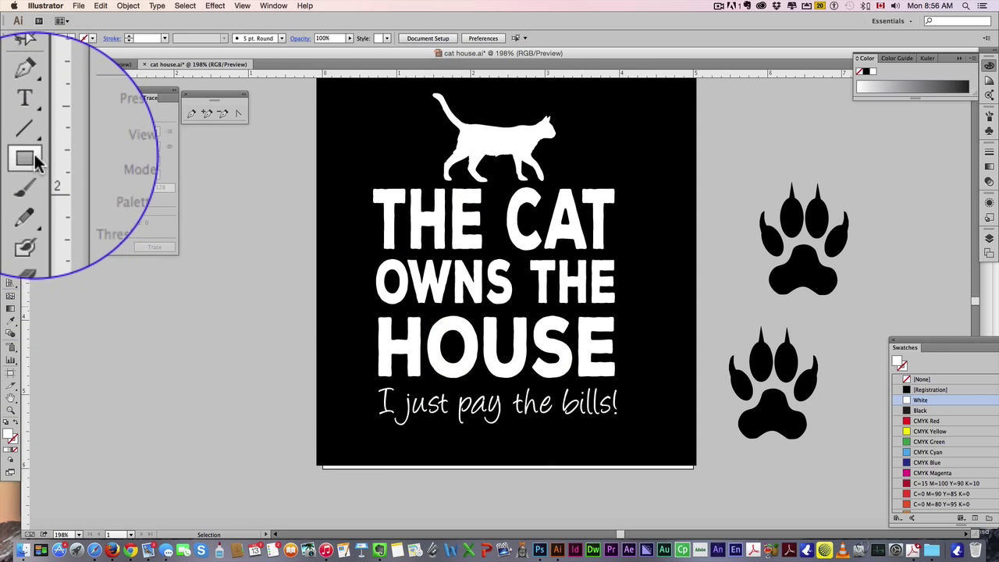
Draw a white ellipse about 0.41 in wide by 0.56 in high covering the hole in the O of "HOUSE".
click(13, 157)
click(47, 182)
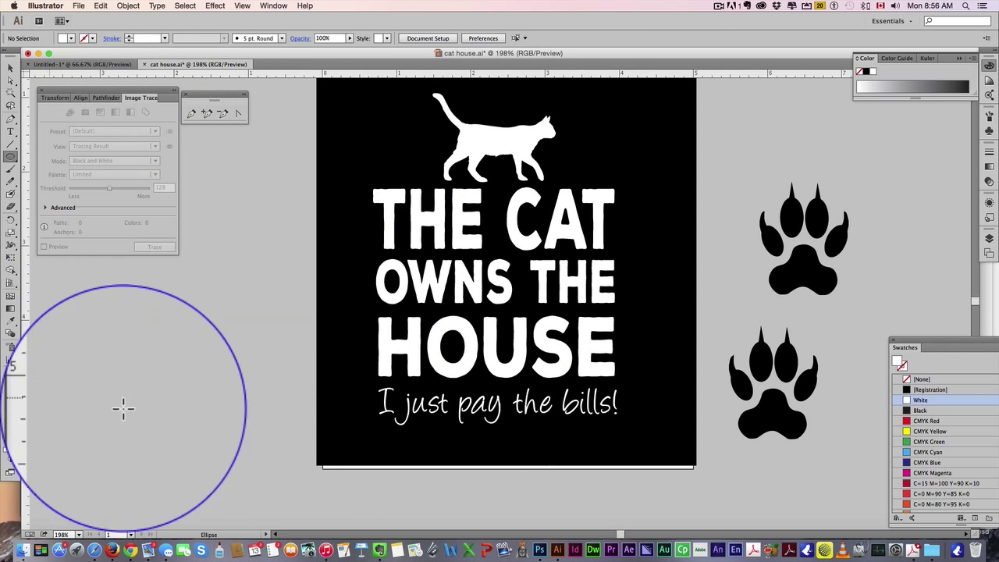
drag(441, 332, 467, 367)
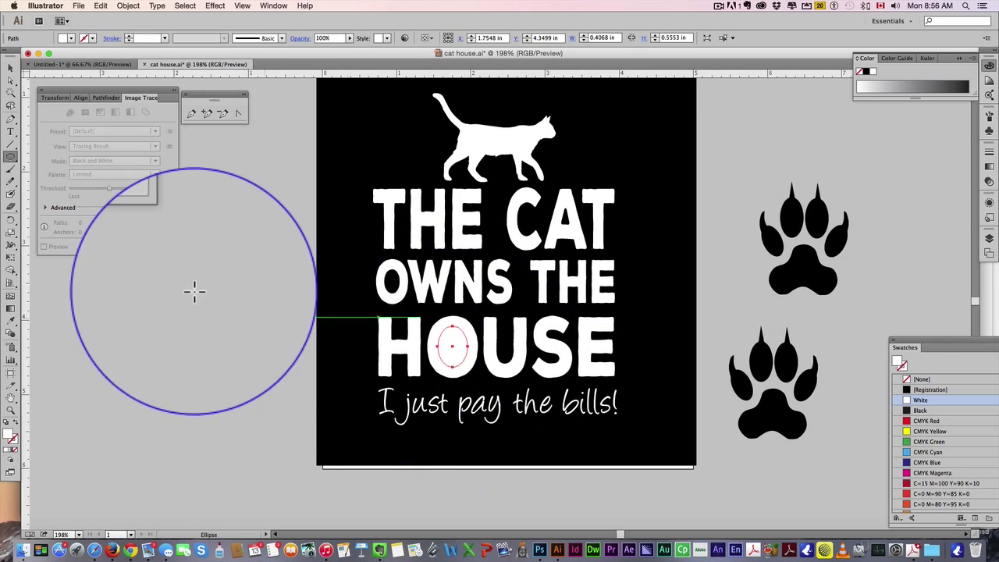
Unite the ellipse and the O of "HOUSE" into one solid shape with Pathfinder.
click(11, 69)
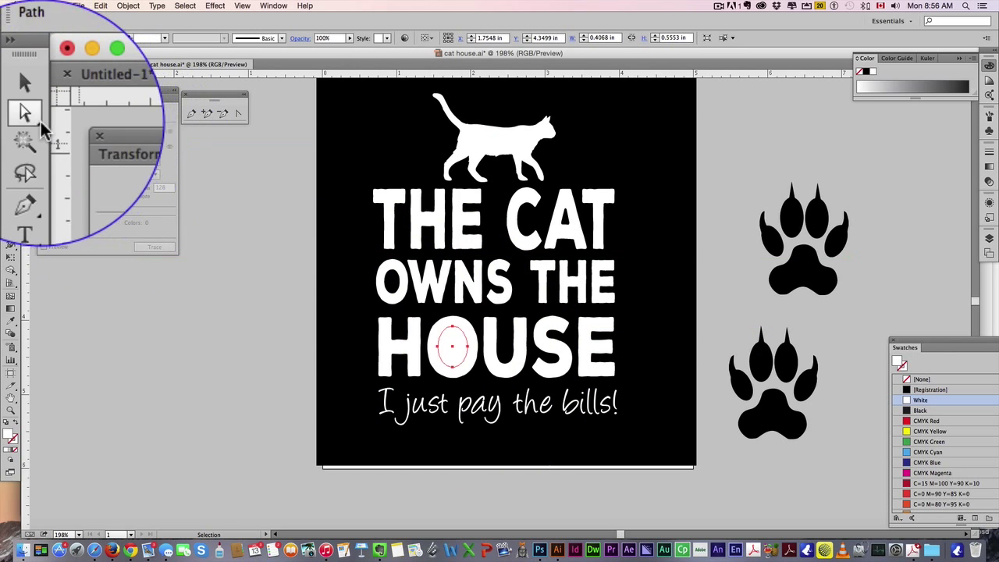
click(443, 331)
shift+click(448, 332)
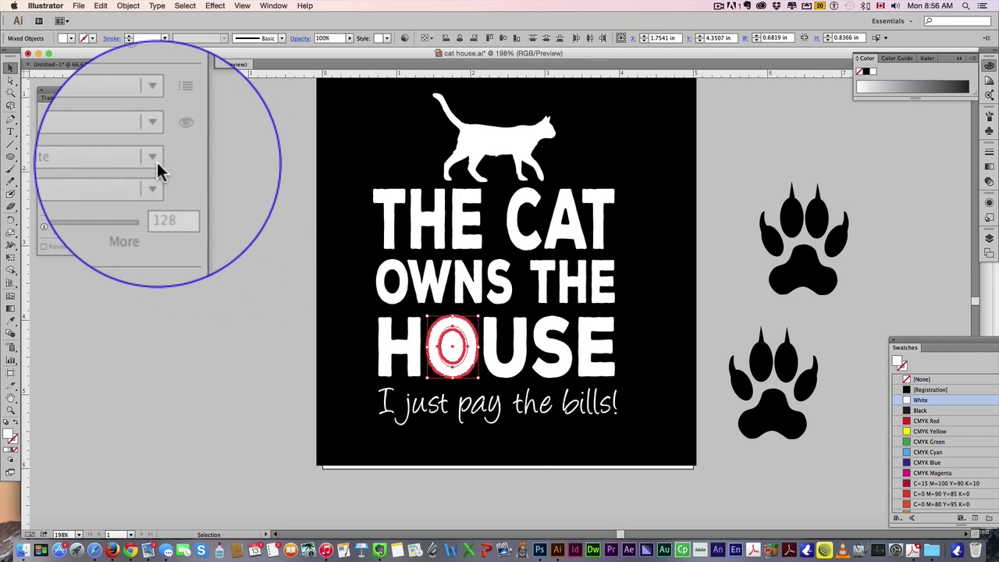
click(123, 123)
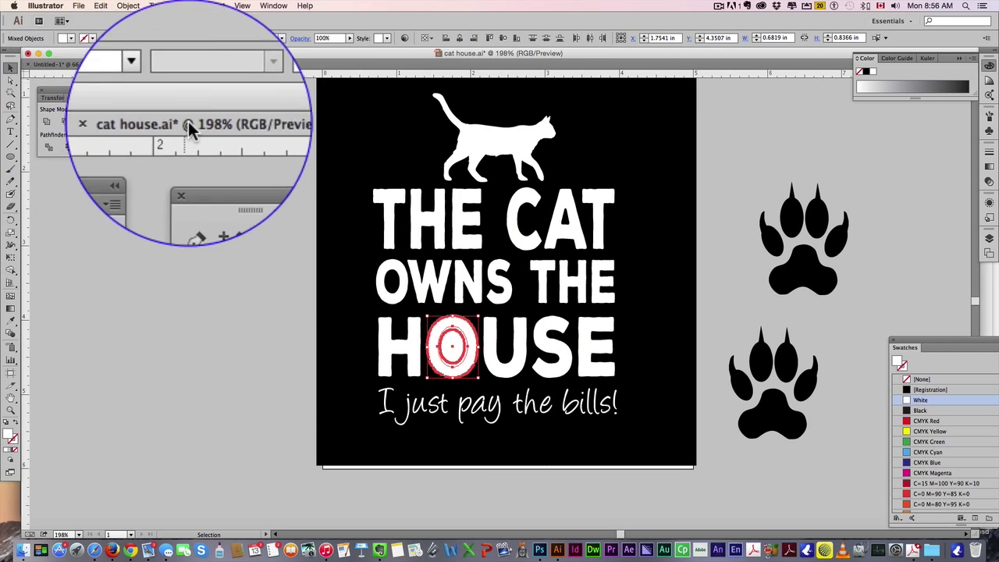
click(273, 5)
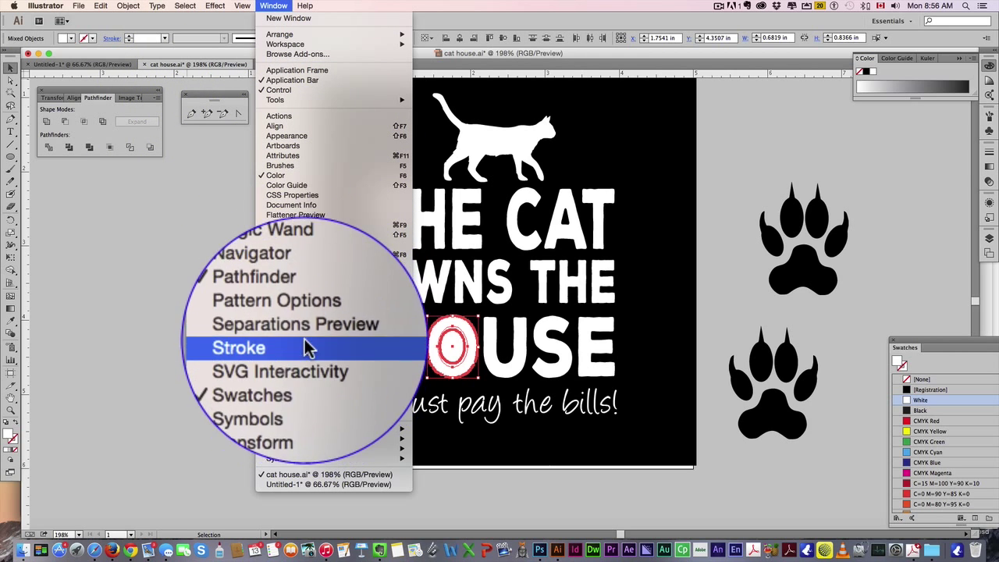
click(146, 263)
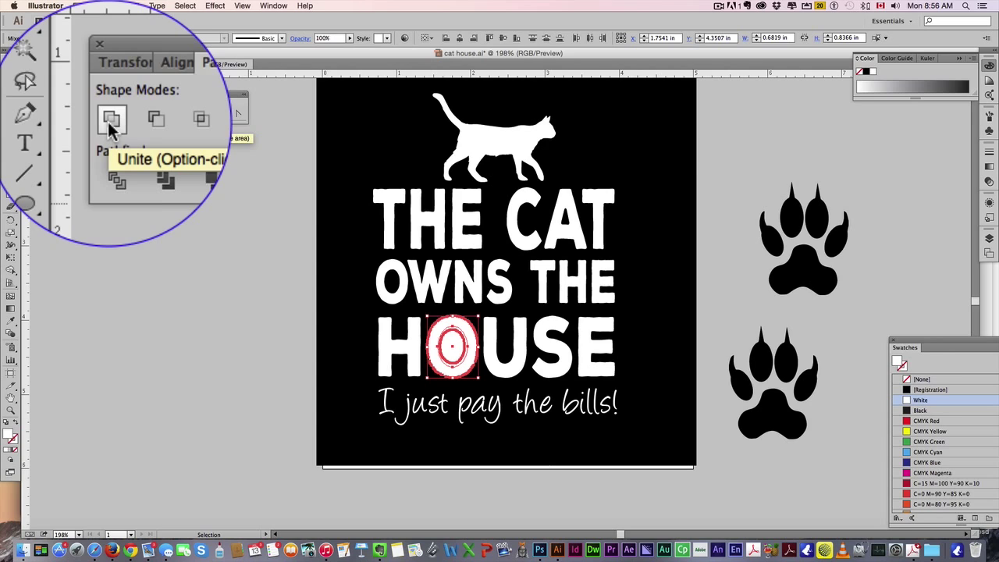
click(46, 121)
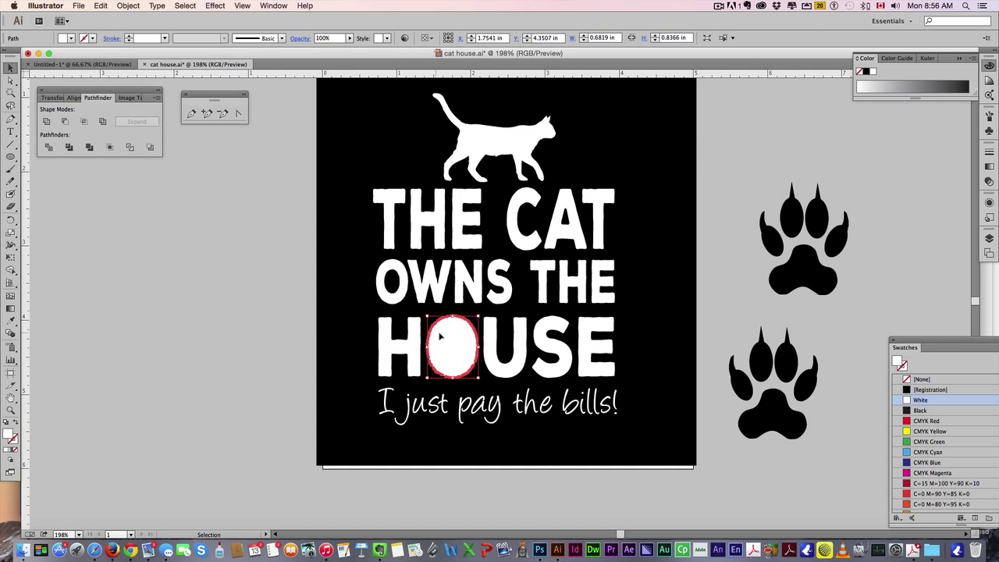
click(267, 359)
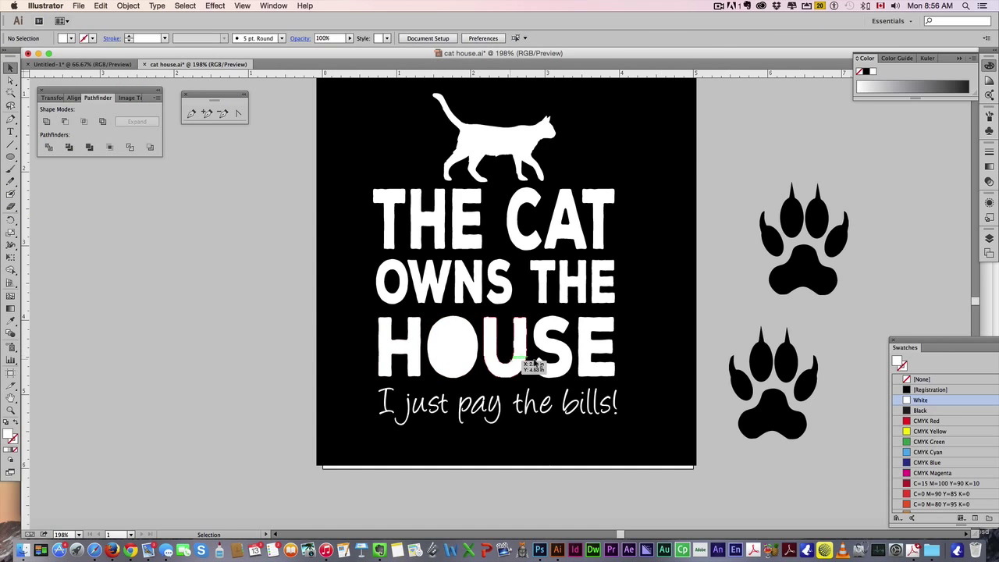
Scale the lower paw print to about 0.59 in wide by 0.75 in high and centre it on the solid O.
click(771, 407)
drag(818, 327, 796, 354)
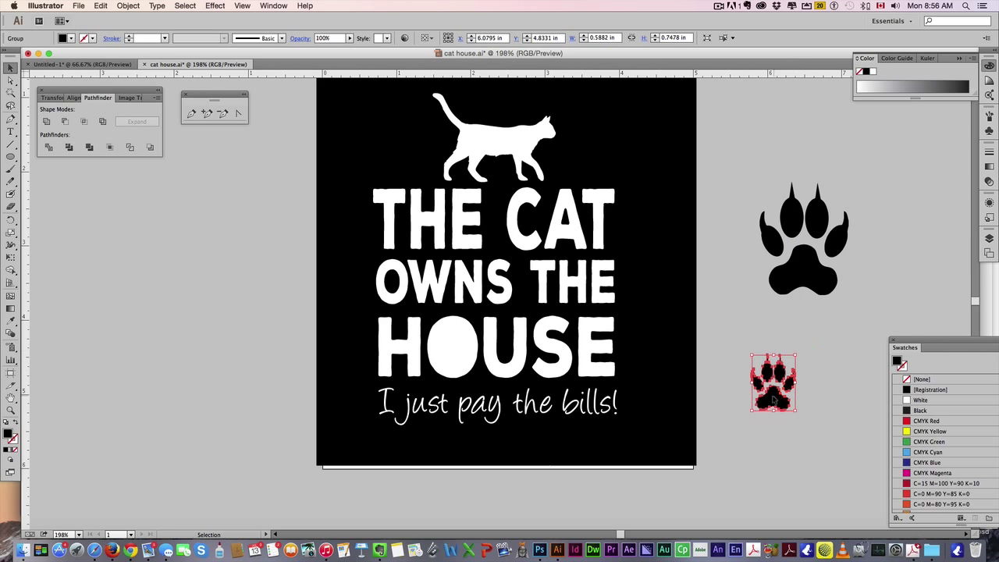
drag(776, 397, 456, 361)
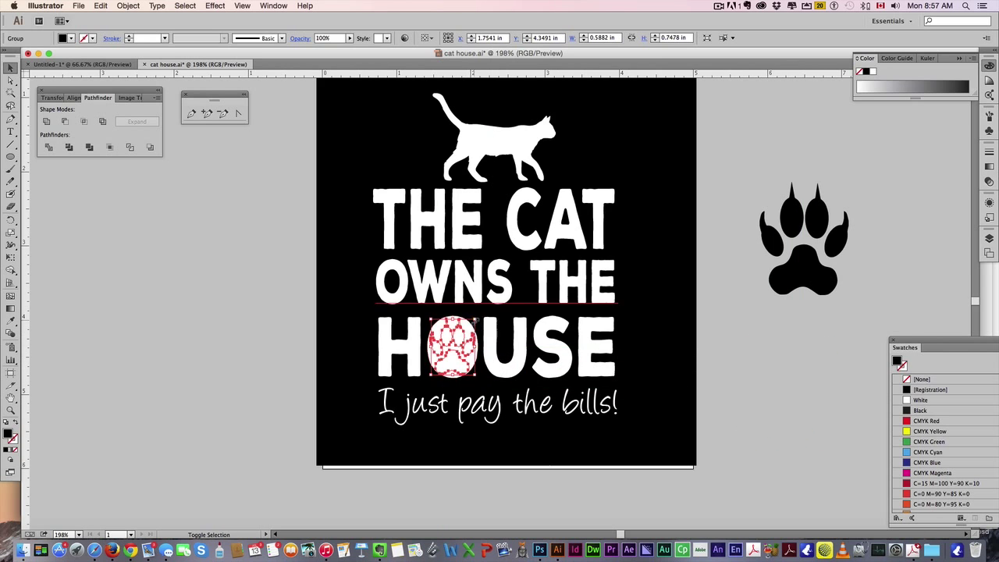
Bring the paw print to the front of the solid O and scale it to about 0.52 in wide by 0.68 in high.
right_click(456, 362)
mouse_move(497, 444)
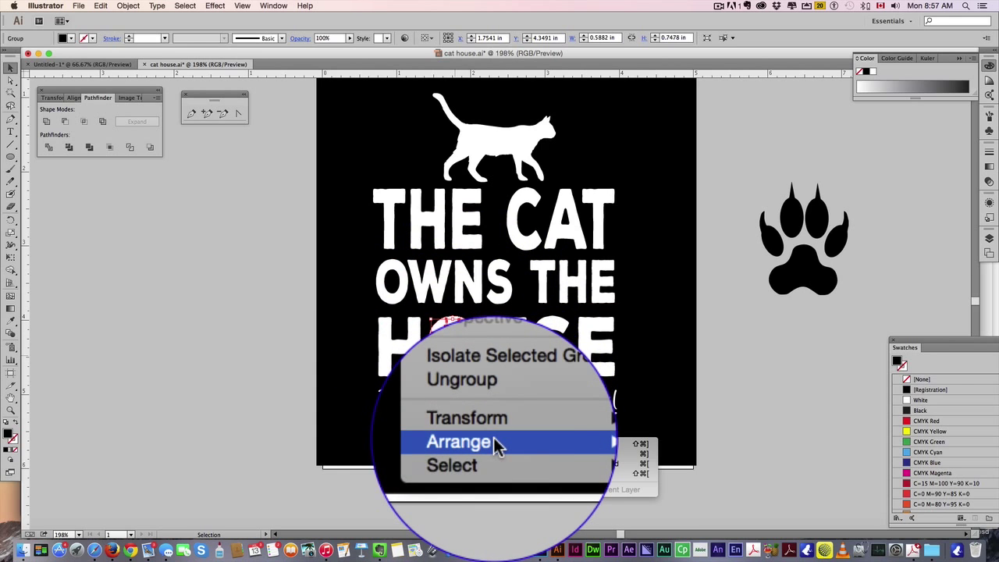
click(577, 443)
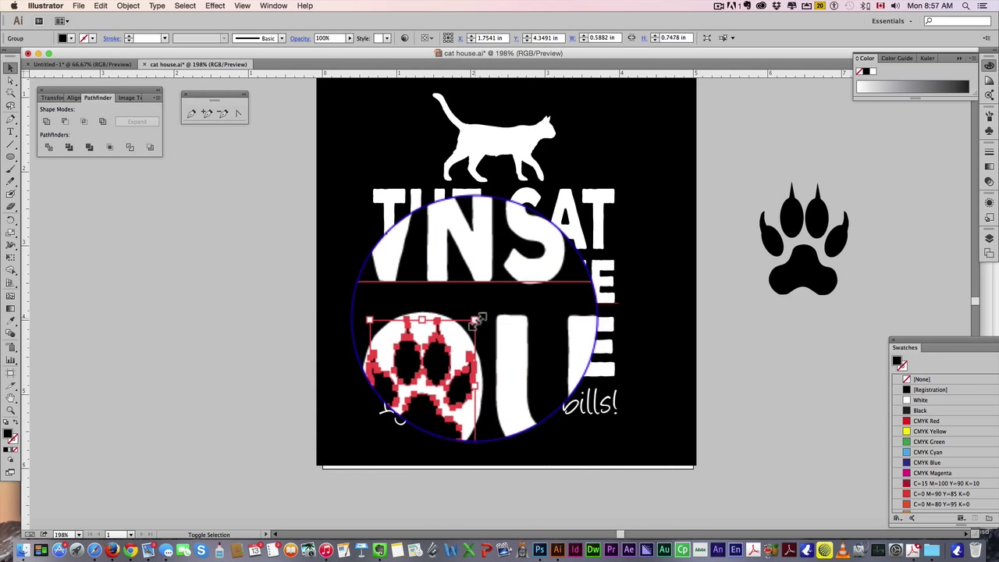
drag(475, 319, 476, 322)
click(274, 375)
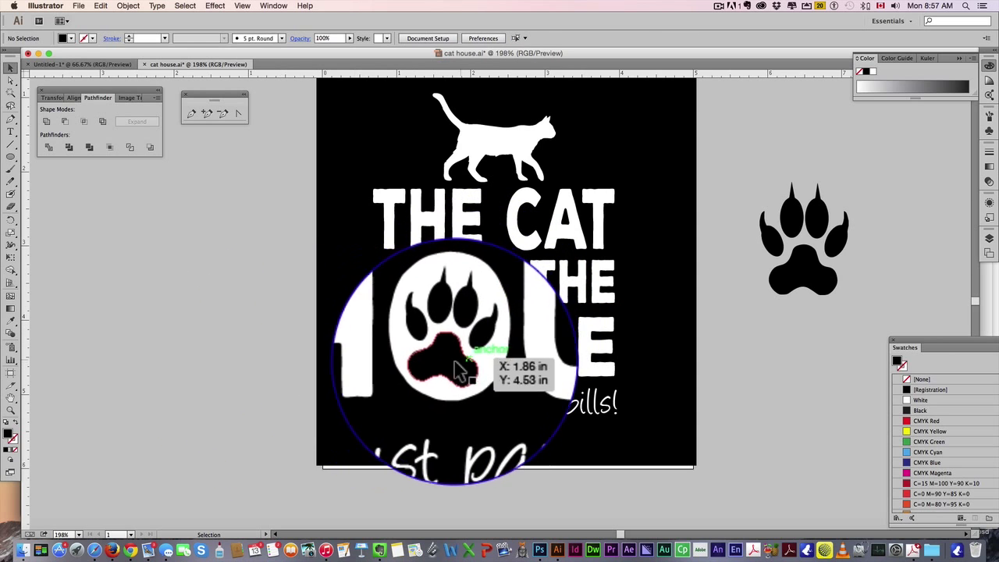
Reduce the paw print to about 0.45 in wide by 0.60 in high and centre it inside the solid O.
click(458, 373)
key(Up)
key(Up)
key(Right)
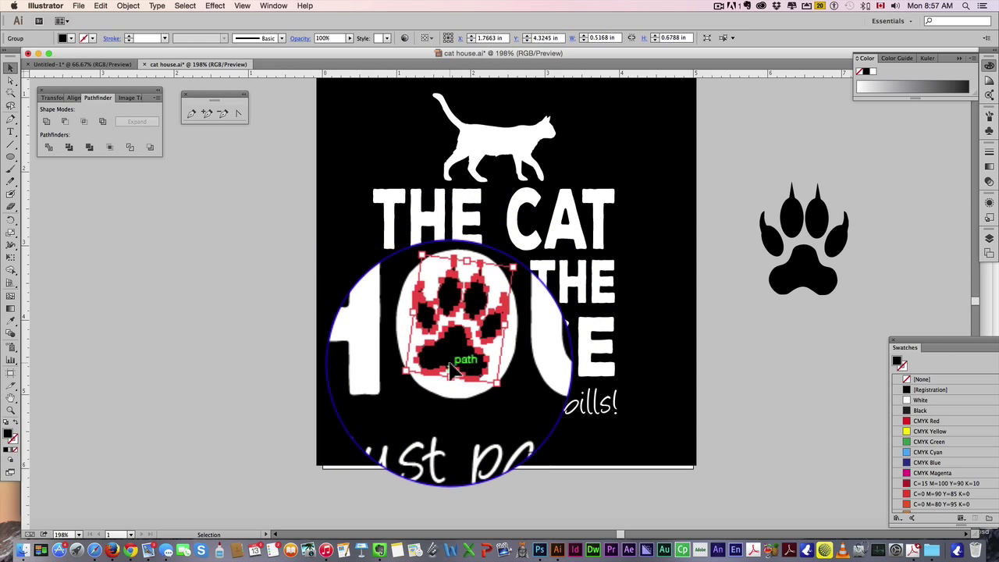
key(Down)
key(Left)
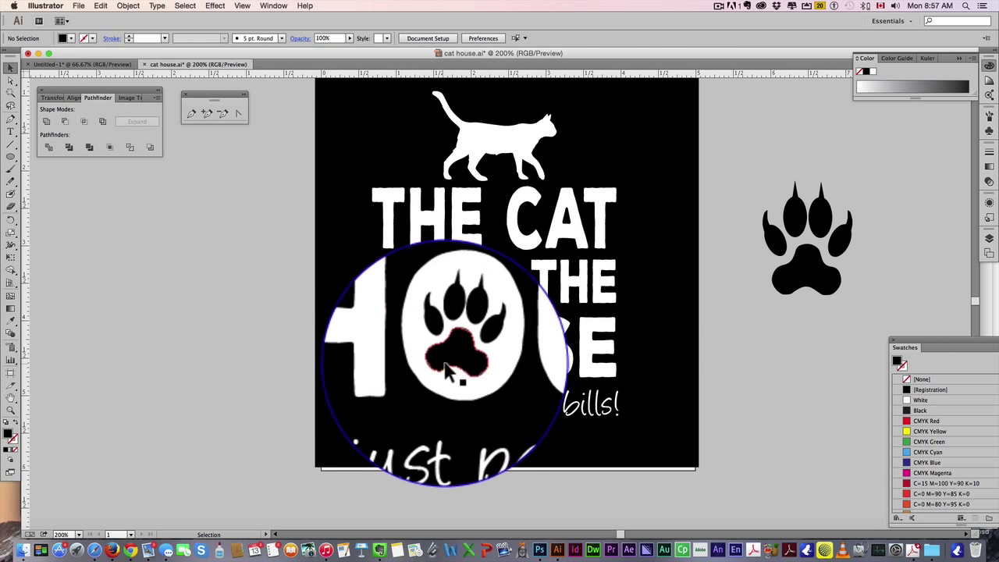
click(447, 361)
drag(449, 364, 451, 367)
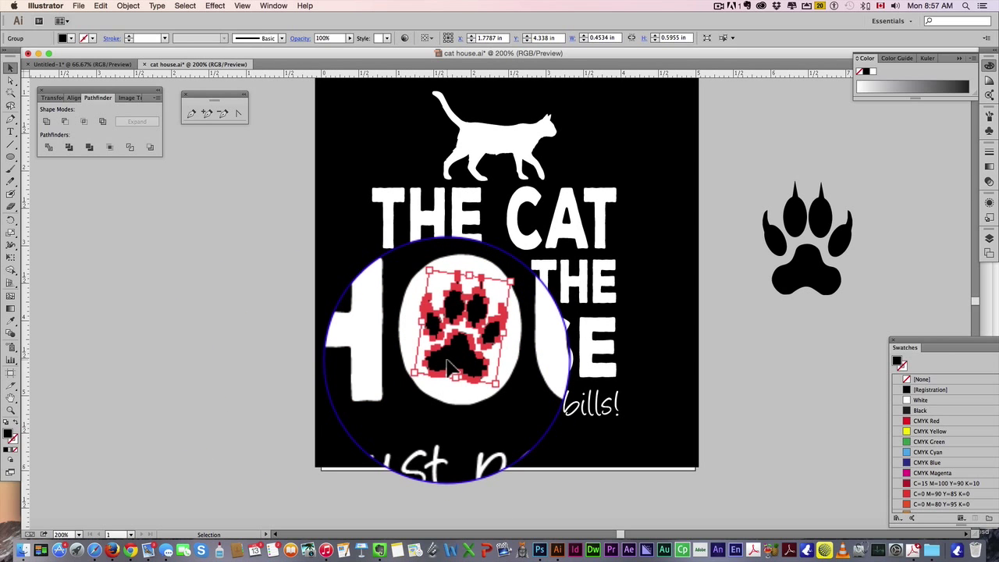
Cut the paw print out of the solid O of "HOUSE" with Minus Front.
click(447, 326)
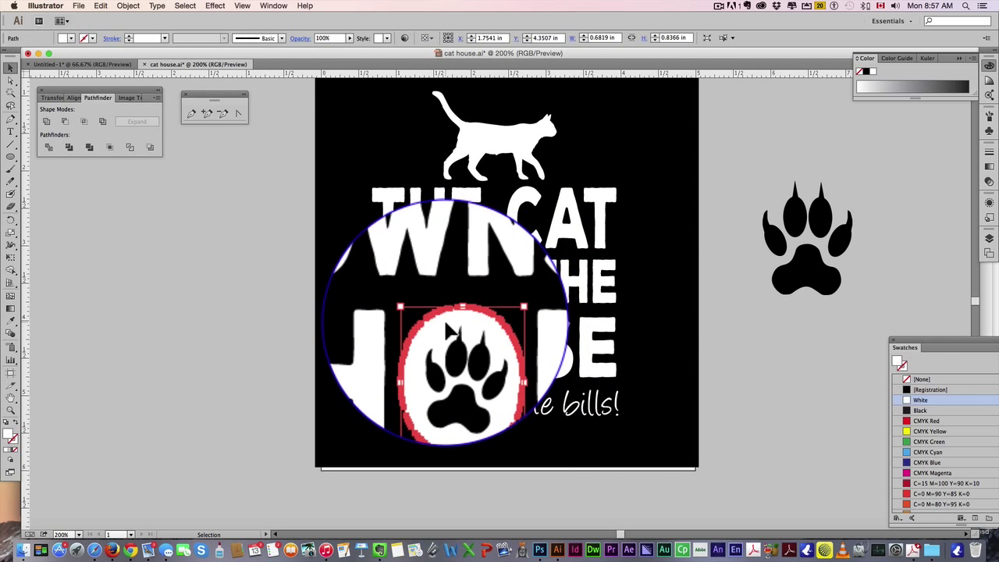
shift+click(451, 343)
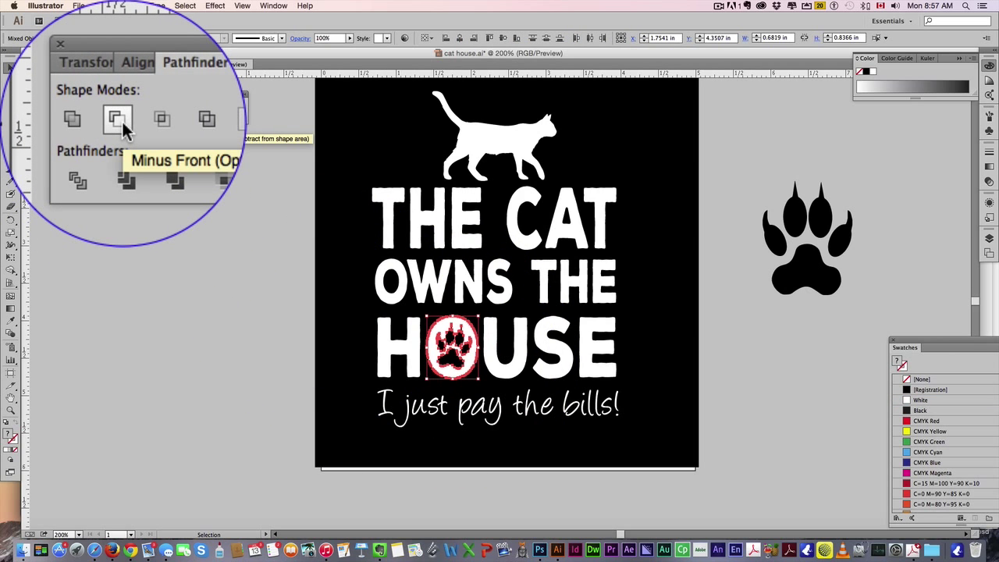
click(122, 119)
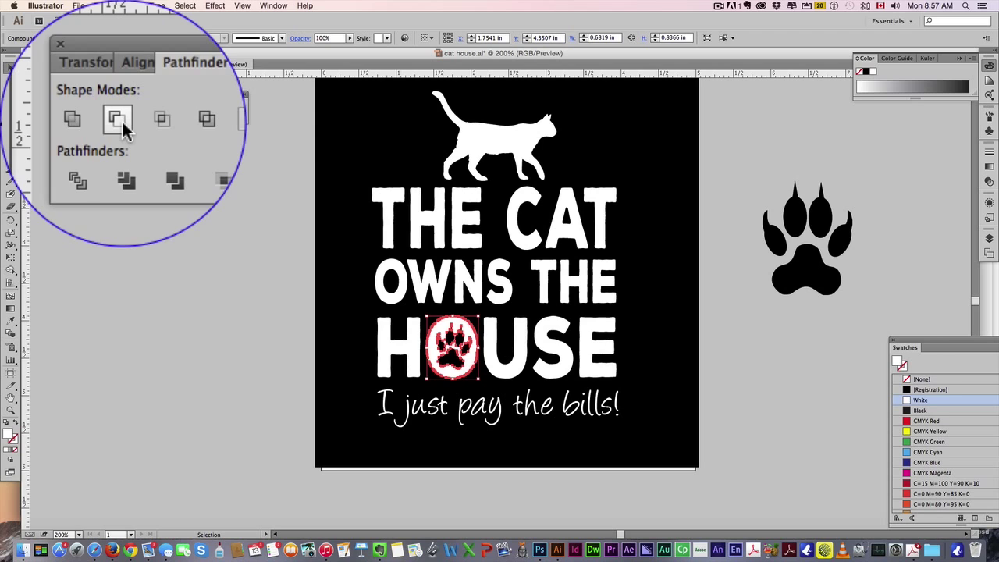
click(133, 293)
Move the "HOUSE" letters partly off the black background to check the transparent paw cut-out, and undo the move.
click(411, 334)
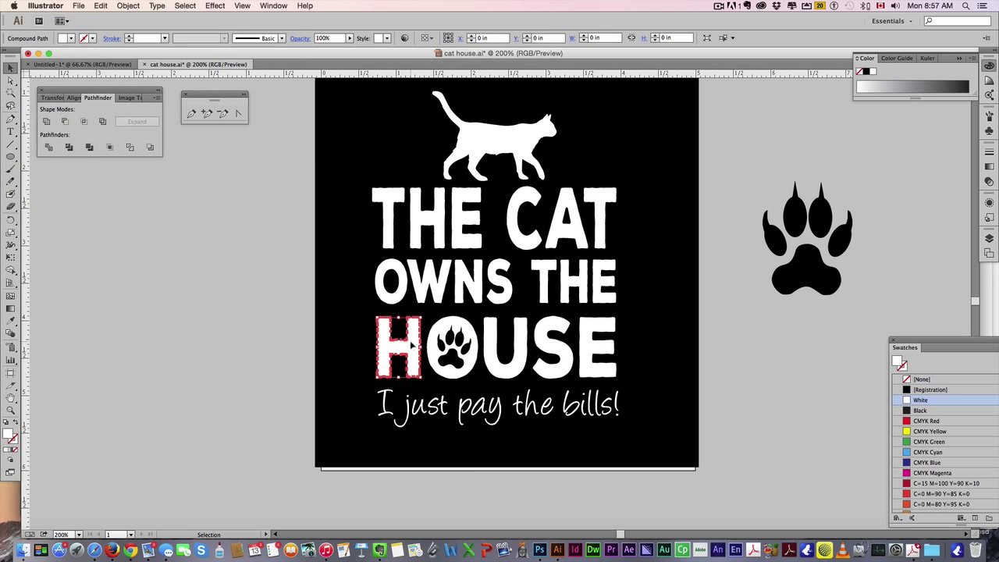
drag(671, 360, 670, 361)
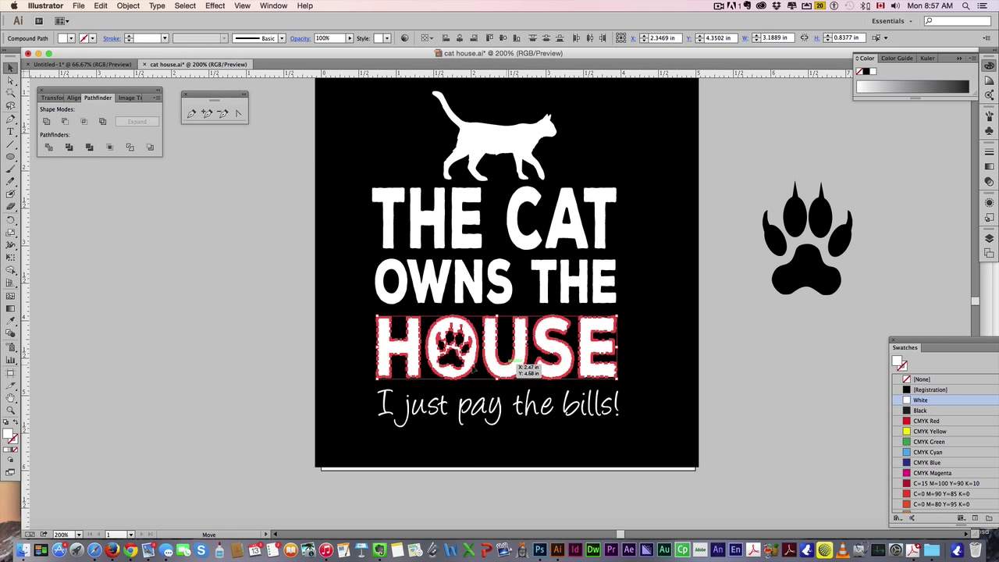
drag(515, 362, 254, 383)
click(244, 402)
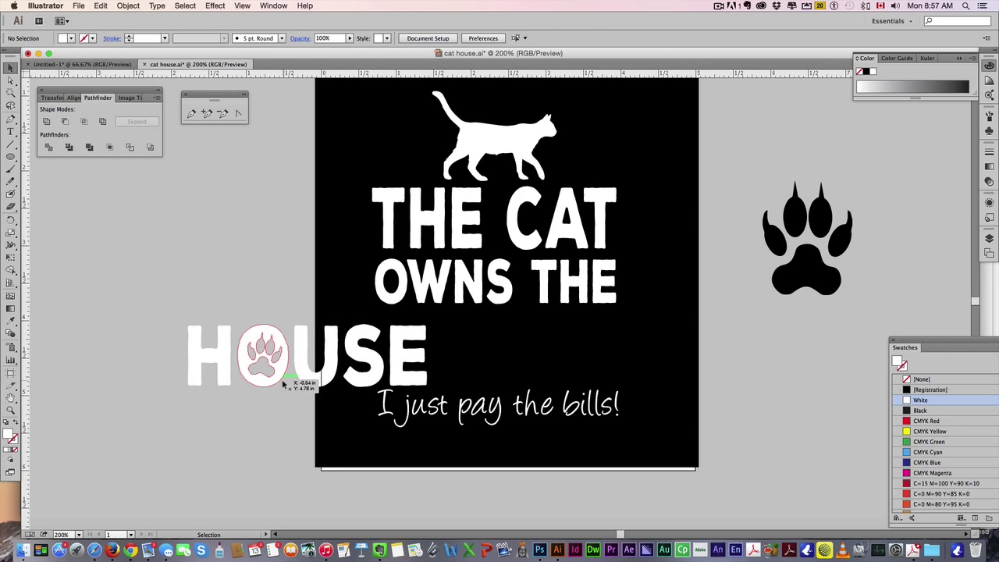
key(super+z)
click(259, 362)
key(v)
Convert the text lines "THE CAT", "OWNS THE" and "I just pay the bills!" to outlines.
scroll(258, 362, up, 2)
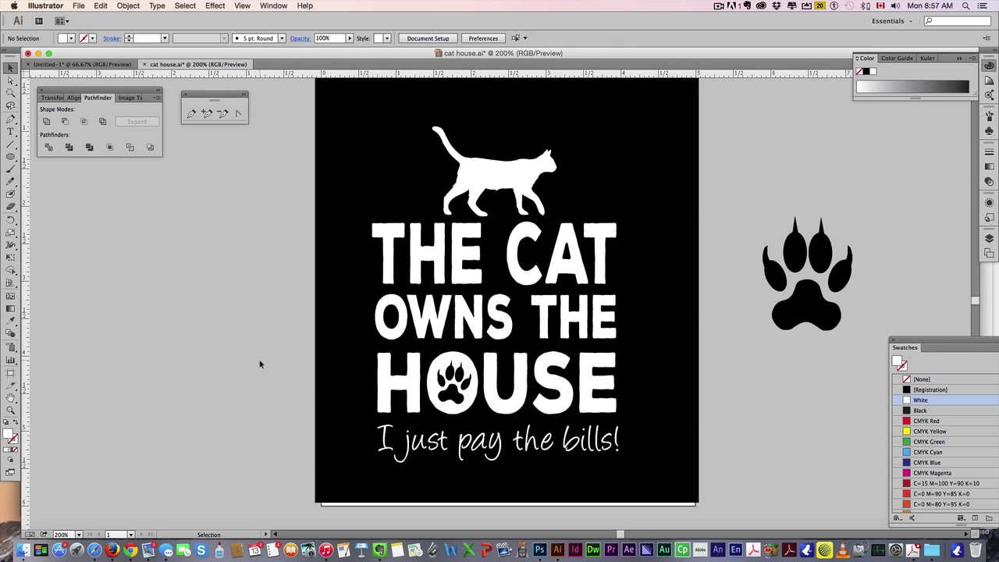
click(393, 248)
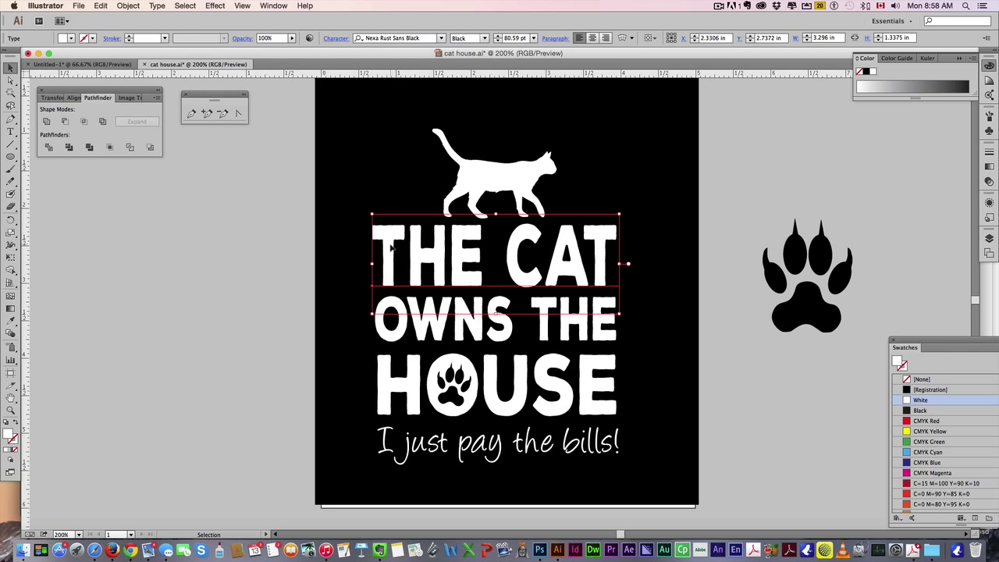
shift+click(403, 336)
shift+click(401, 396)
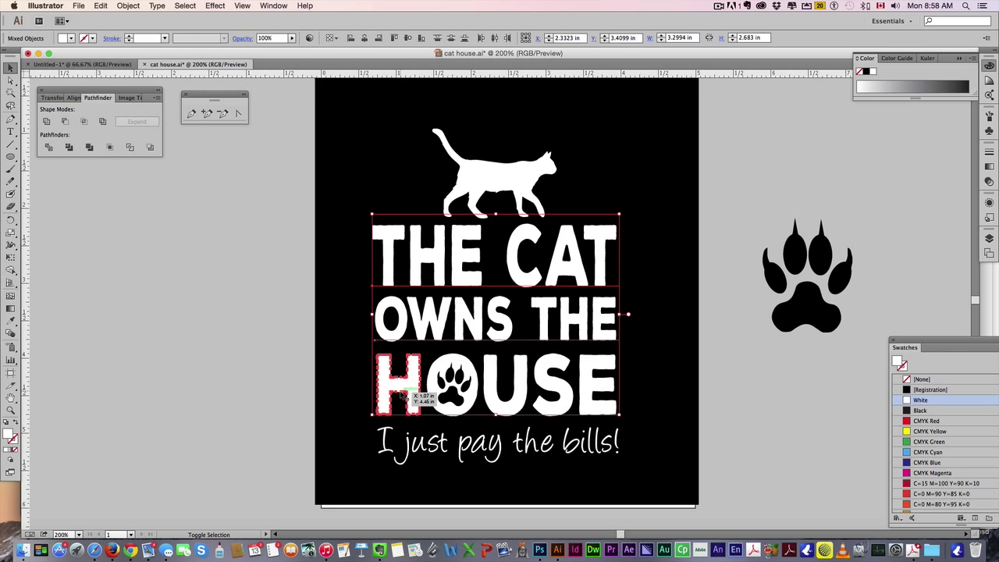
shift+click(414, 382)
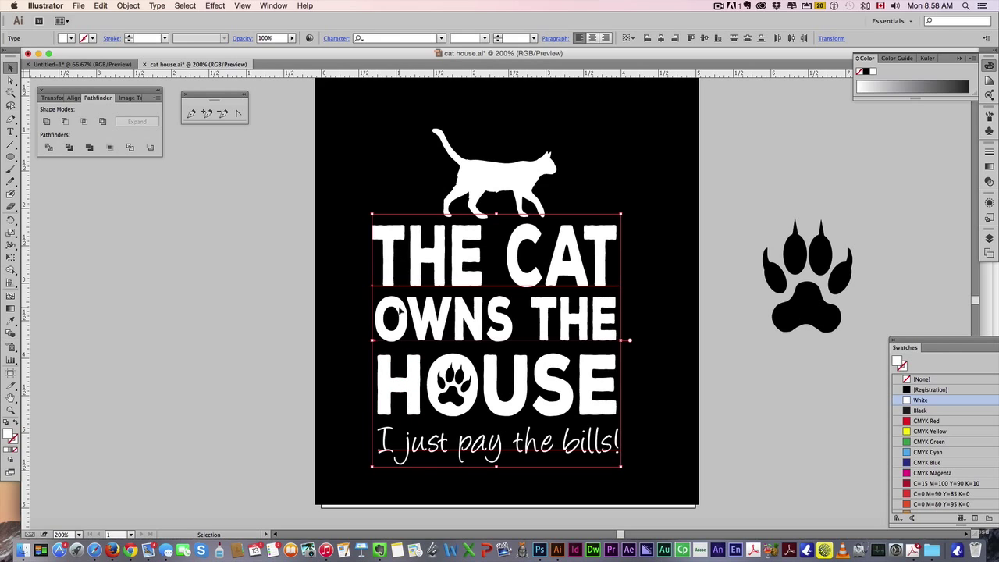
right_click(442, 266)
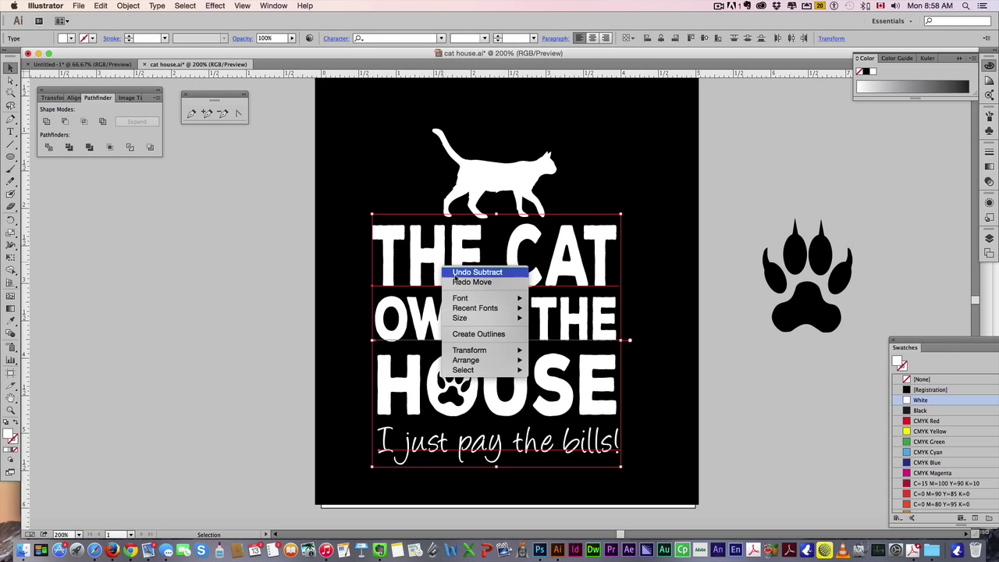
click(467, 335)
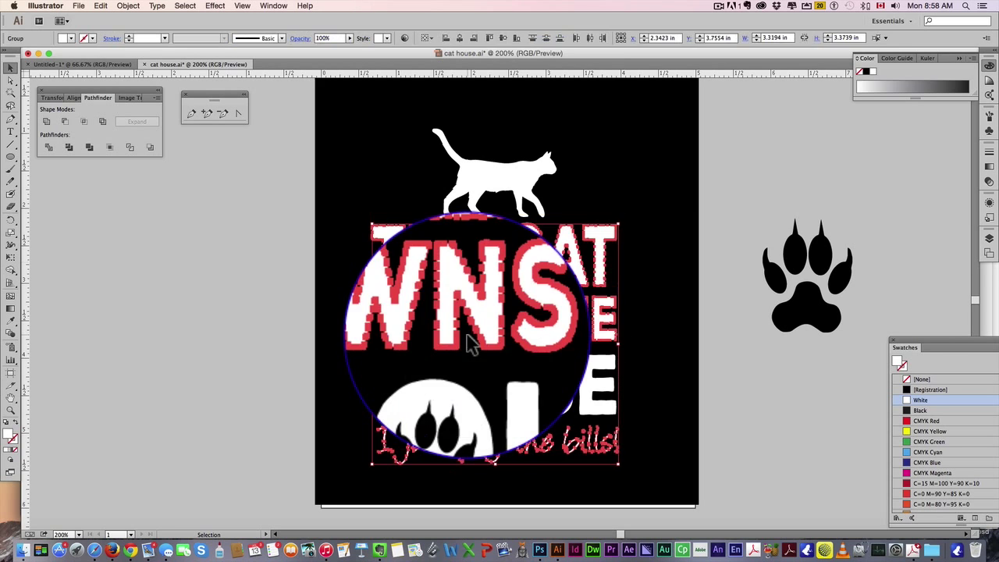
click(265, 382)
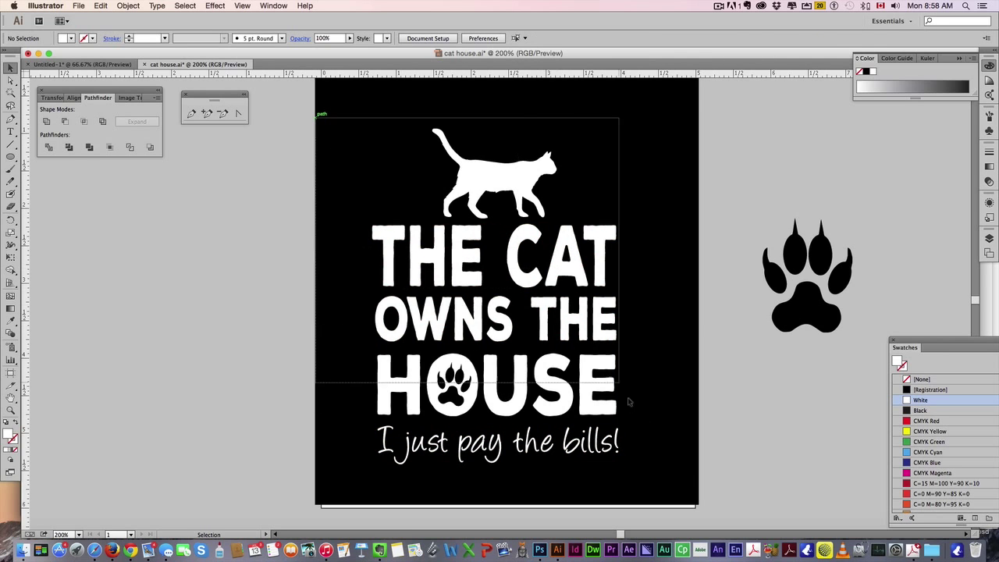
Copy the white cat and all the lettering into a new 5 in by 6 in RGB document without the black background.
drag(629, 401, 689, 504)
key(ctrl+n)
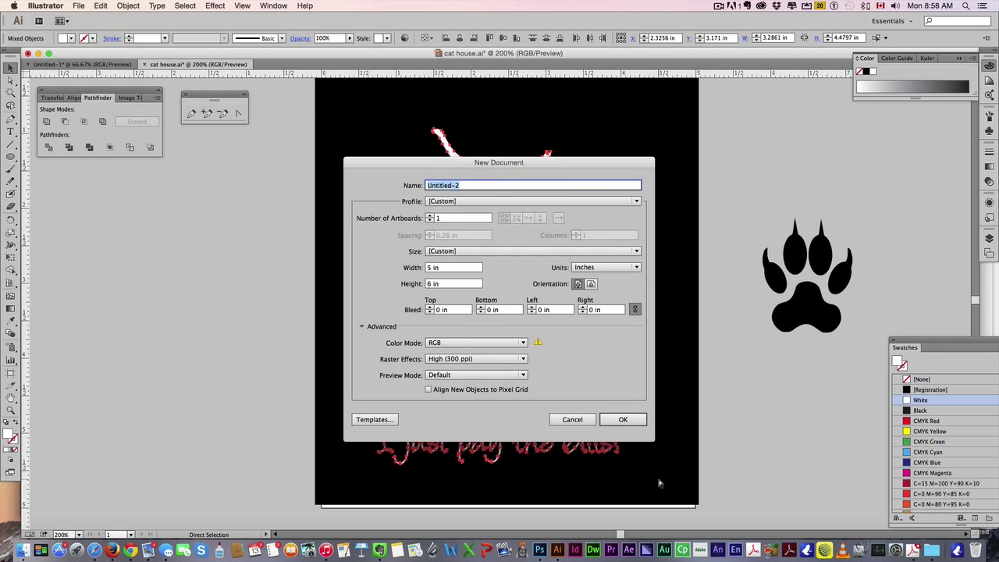
key(Return)
key(super+v)
click(683, 356)
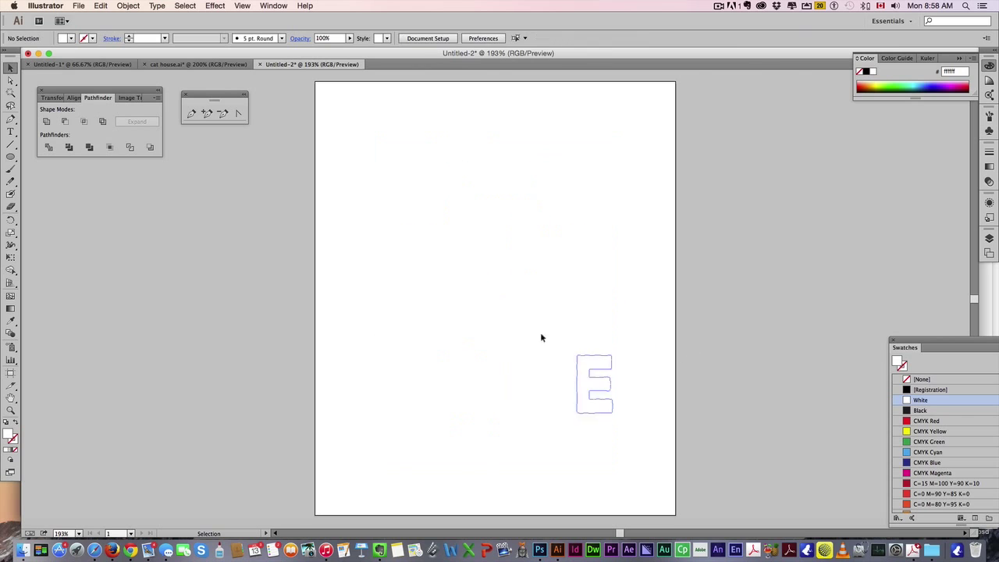
drag(373, 183, 709, 367)
Start saving the new document in the Rescue folder and choose a different file format for it.
key(super+s)
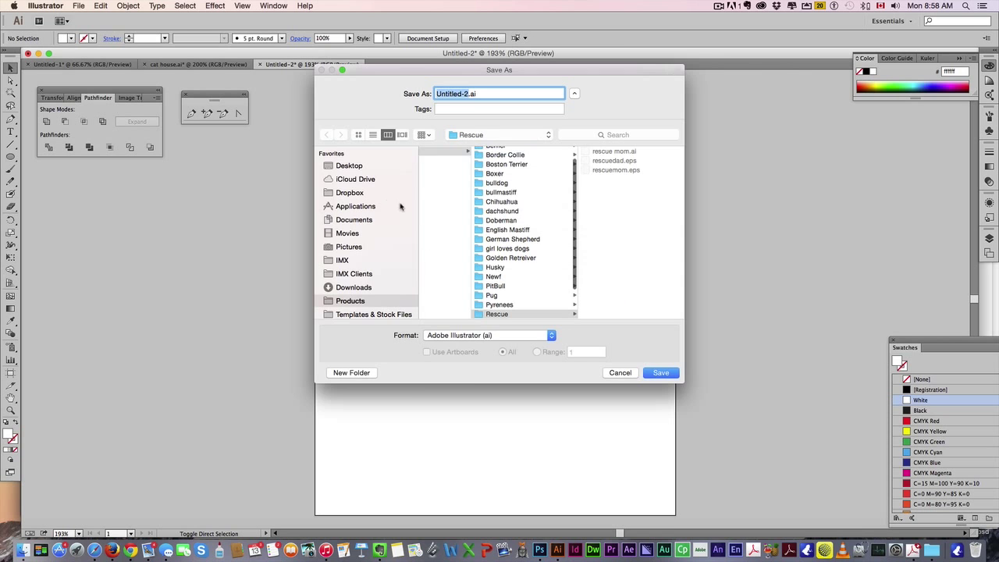
click(503, 335)
click(502, 345)
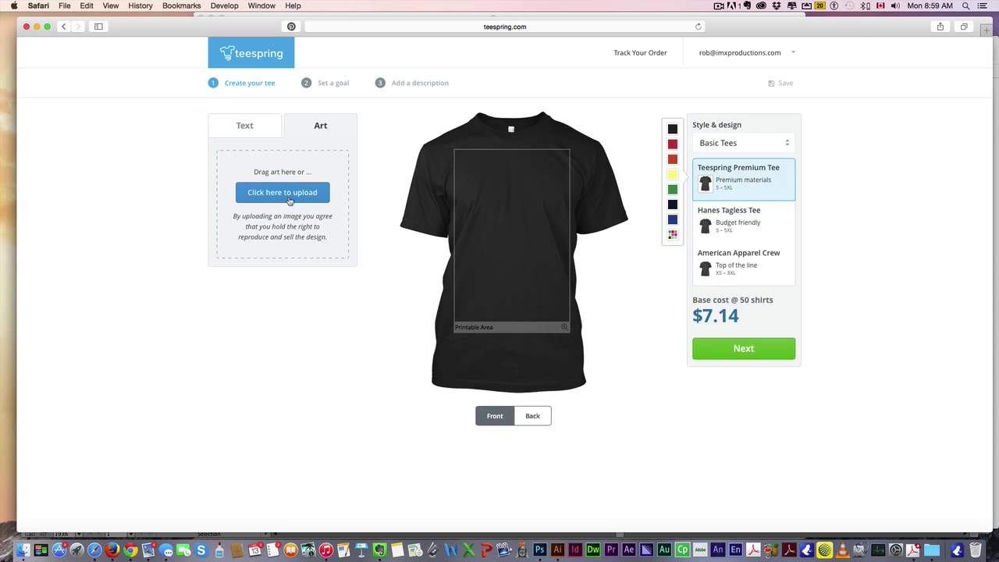
Switch to Teespring in Safari and upload the finished cat design as art for the front of the black Teespring Premium Tee.
click(283, 192)
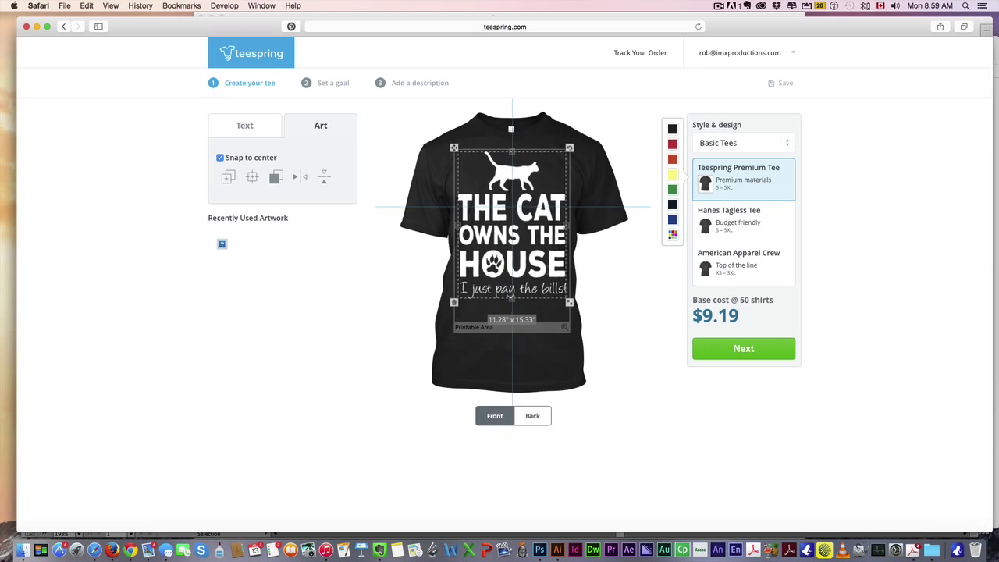